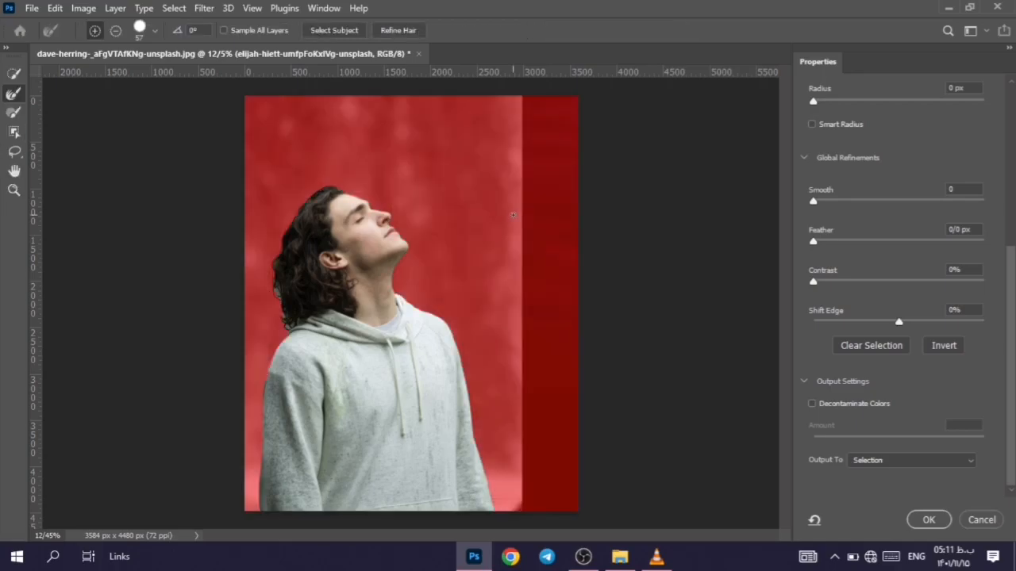
Step: Refine the mask along the lower back of the man's hair above the hood with the Refine Edge Brush
drag(1011, 266, 1009, 81)
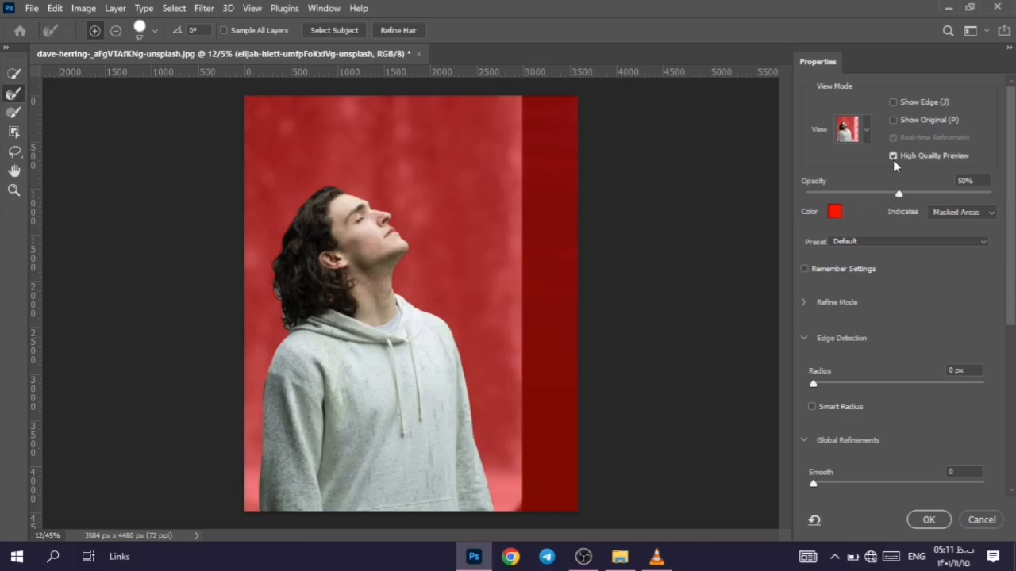
scroll(311, 286, up, 4)
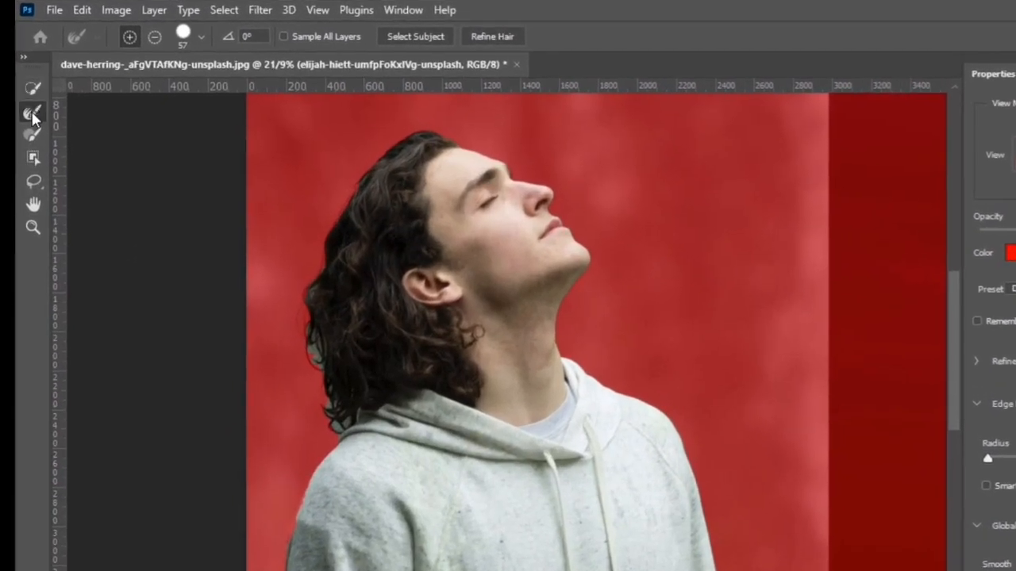
scroll(292, 359, up, 2)
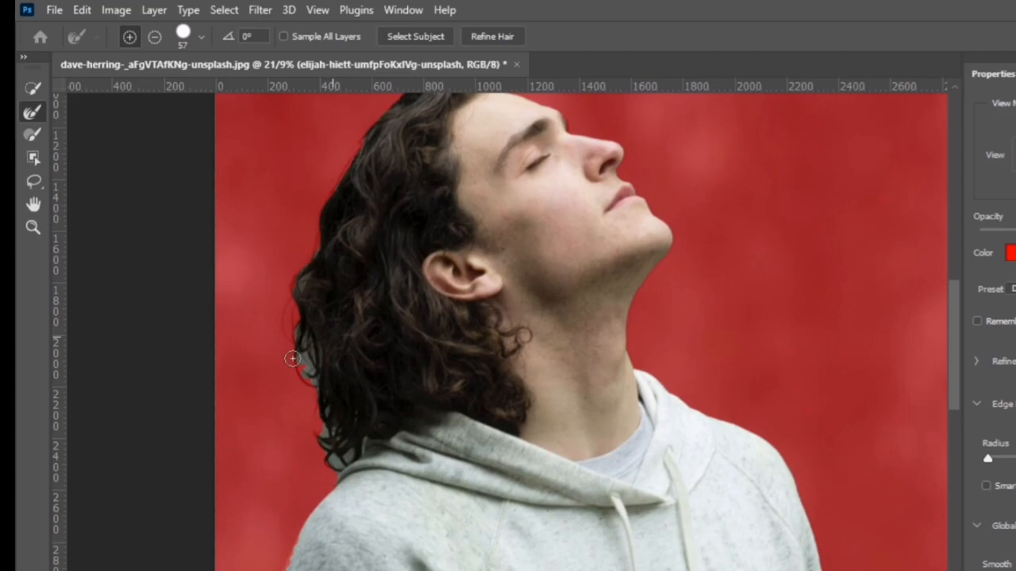
scroll(292, 359, up, 3)
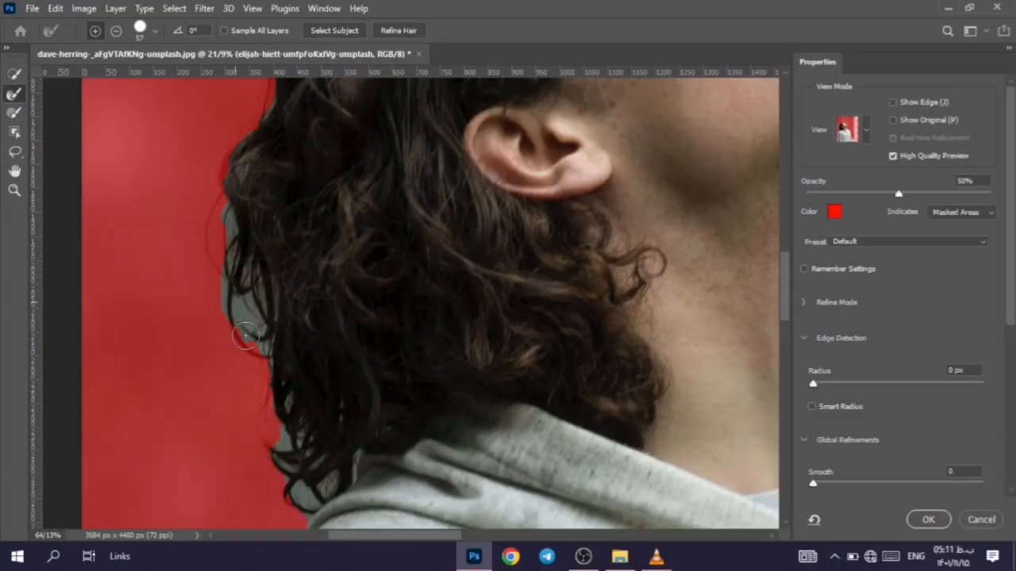
mouse_move(270, 355)
mouse_down()
mouse_move(274, 443)
mouse_move(289, 478)
mouse_up()
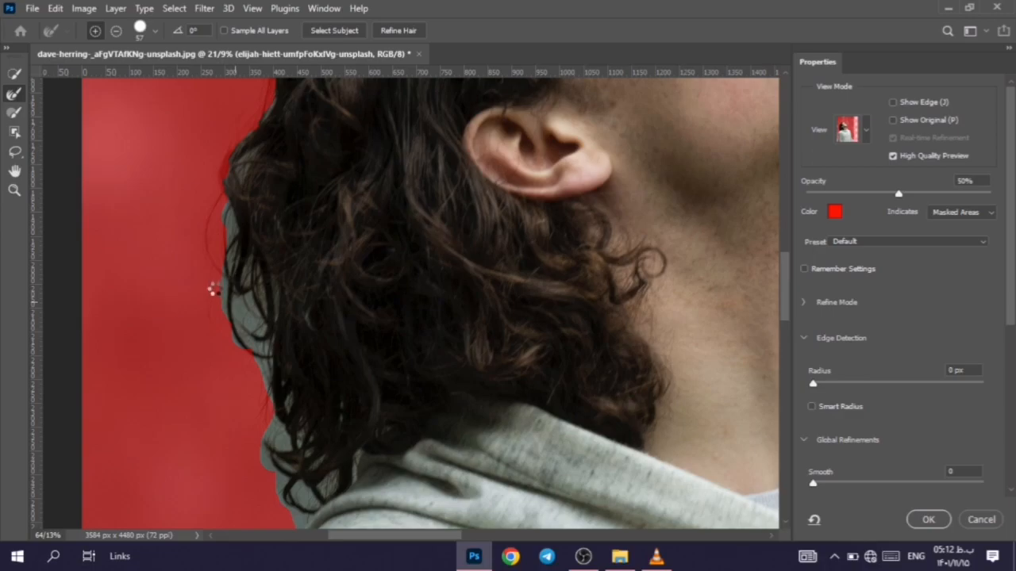
drag(277, 338, 276, 278)
drag(305, 435, 351, 404)
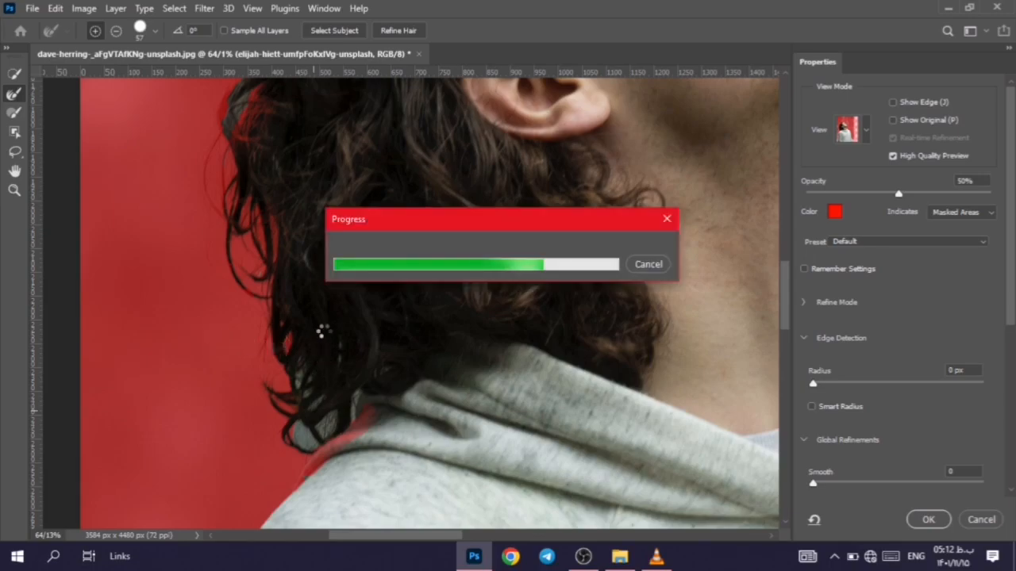
drag(254, 268, 302, 374)
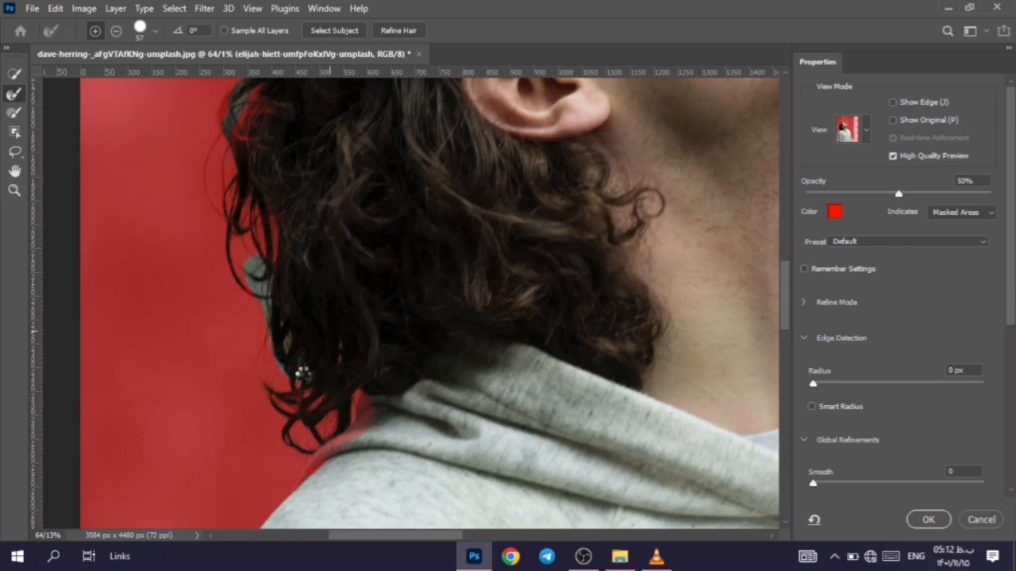
scroll(303, 375, up, 3)
drag(298, 308, 298, 373)
Step: Refine the hair edge higher on the back of the man's head, level with the ear
scroll(292, 277, down, 6)
scroll(293, 276, down, 3)
scroll(290, 265, up, 4)
mouse_move(270, 241)
mouse_down()
mouse_move(252, 285)
mouse_move(263, 319)
mouse_up()
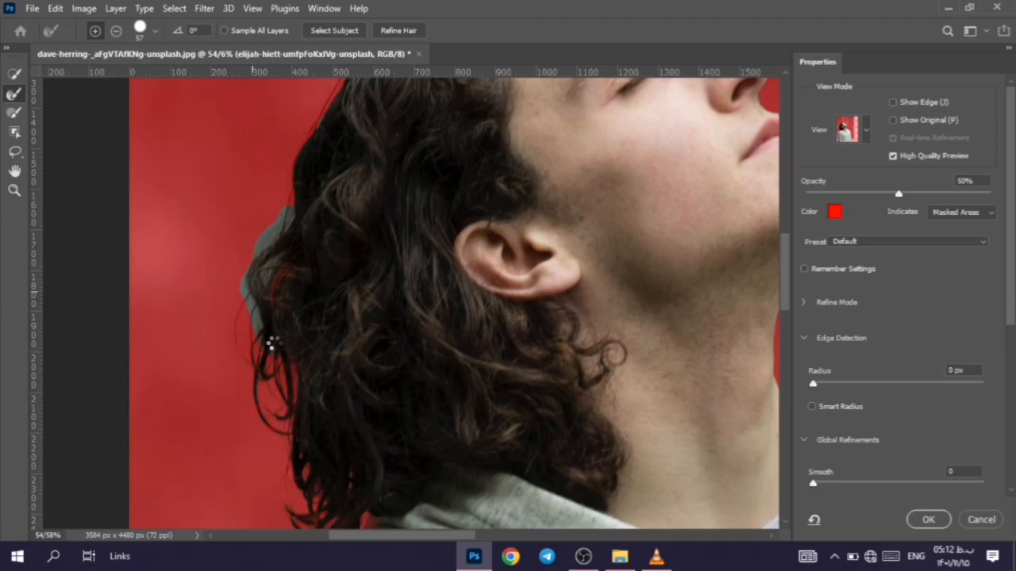
scroll(419, 341, down, 5)
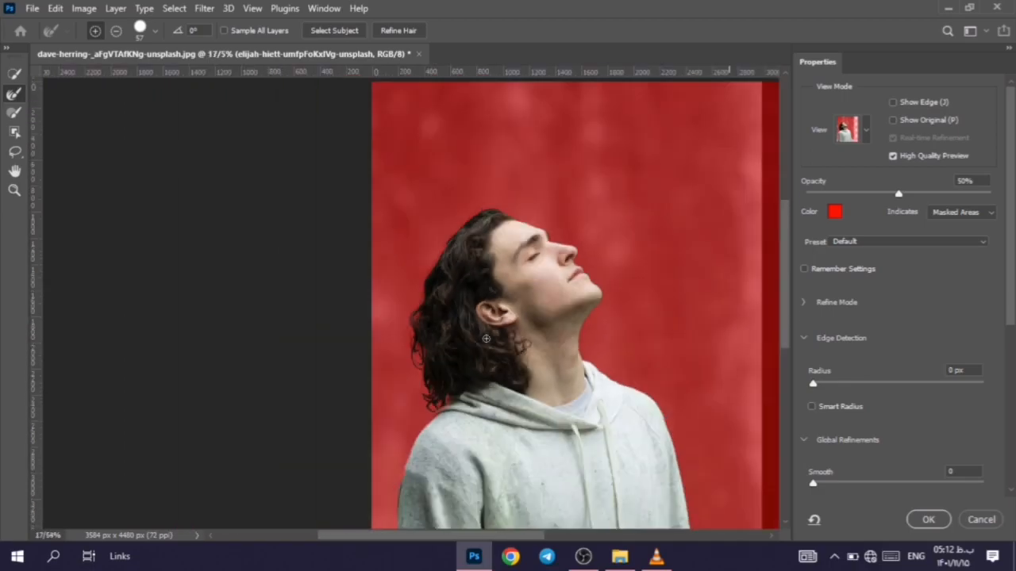
Step: Output the refined selection to a new layer with layer mask
scroll(991, 291, down, 5)
click(890, 468)
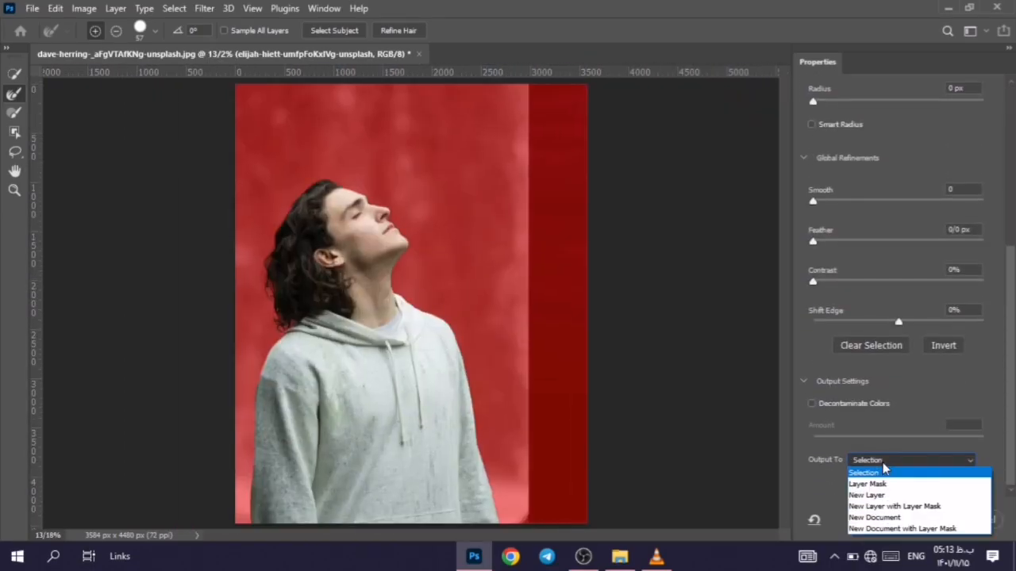
click(890, 508)
click(927, 520)
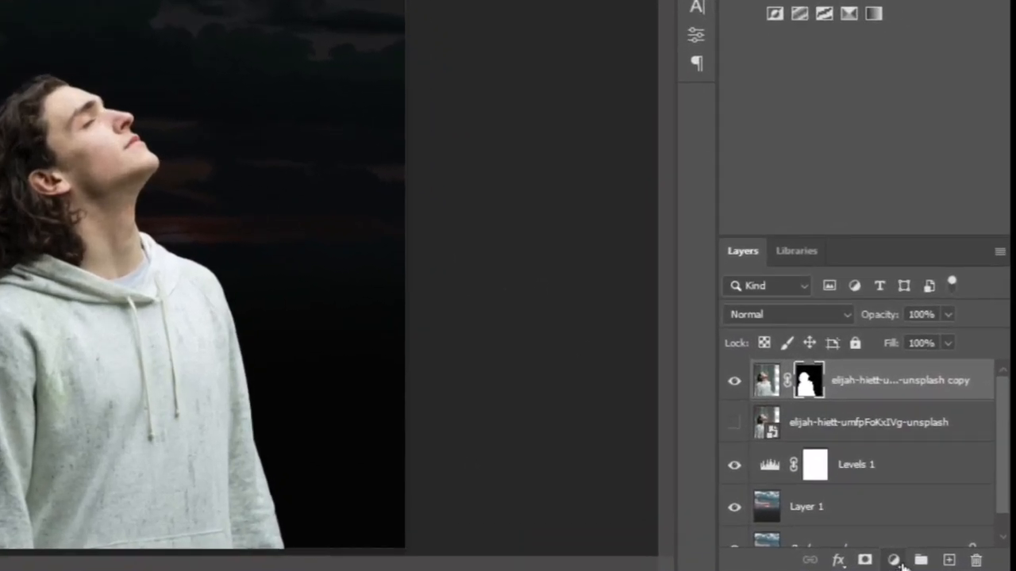
Step: Add a Levels adjustment clipped to the masked portrait layer, with the highlight output level set to 72
click(936, 536)
click(936, 536)
click(894, 560)
click(875, 283)
drag(648, 275, 494, 276)
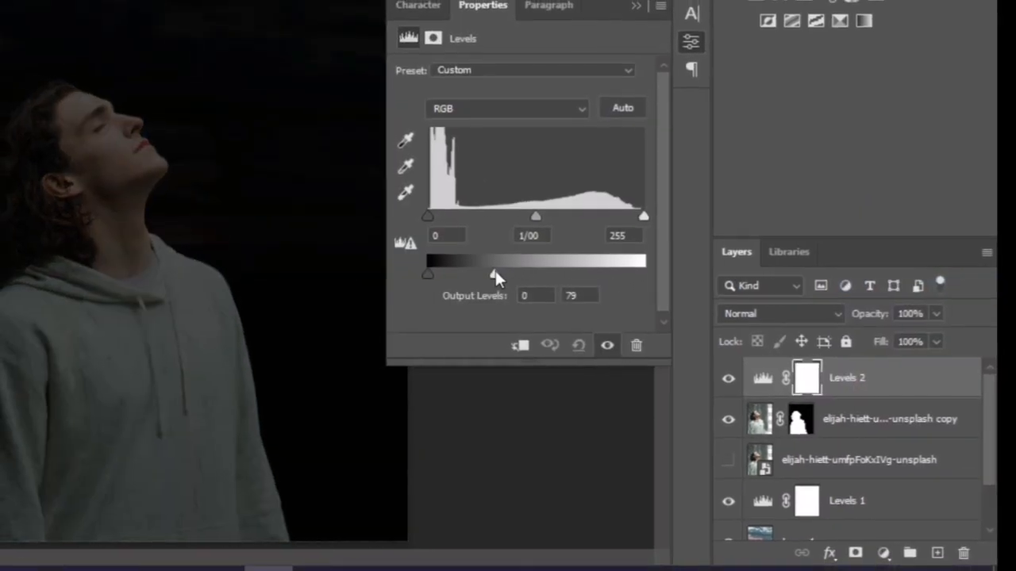
drag(584, 296, 553, 296)
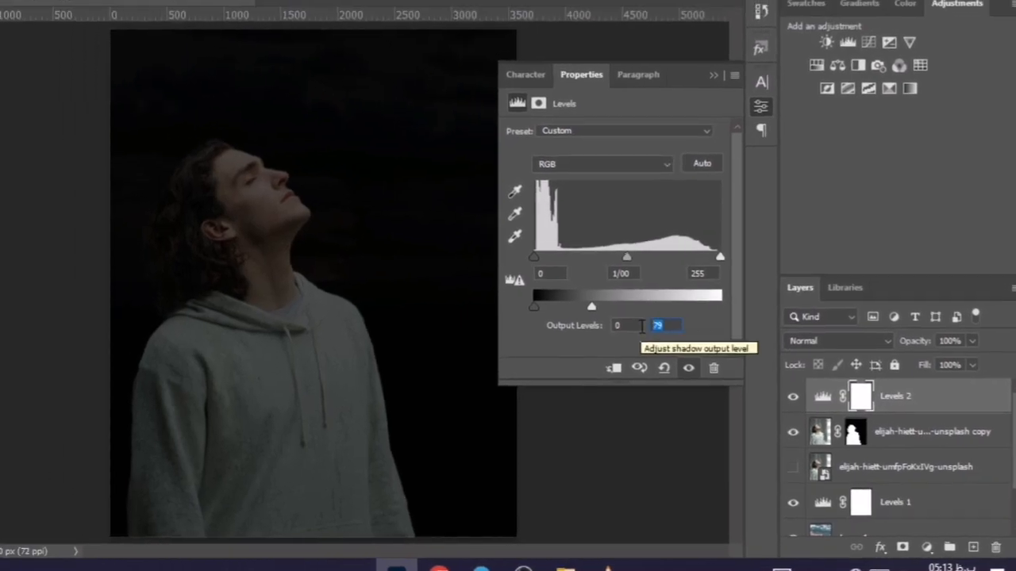
text(72)
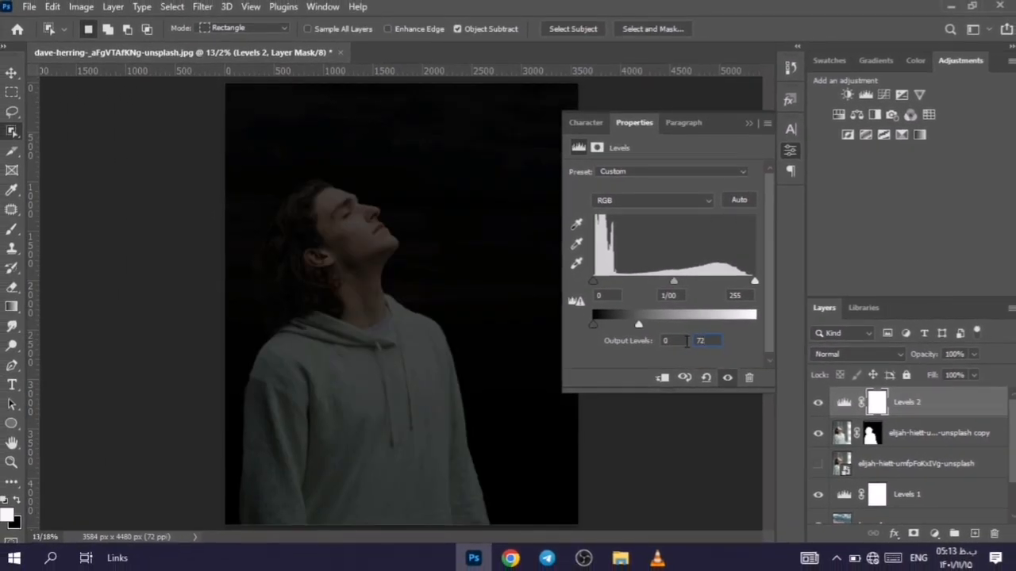
key(Return)
click(661, 378)
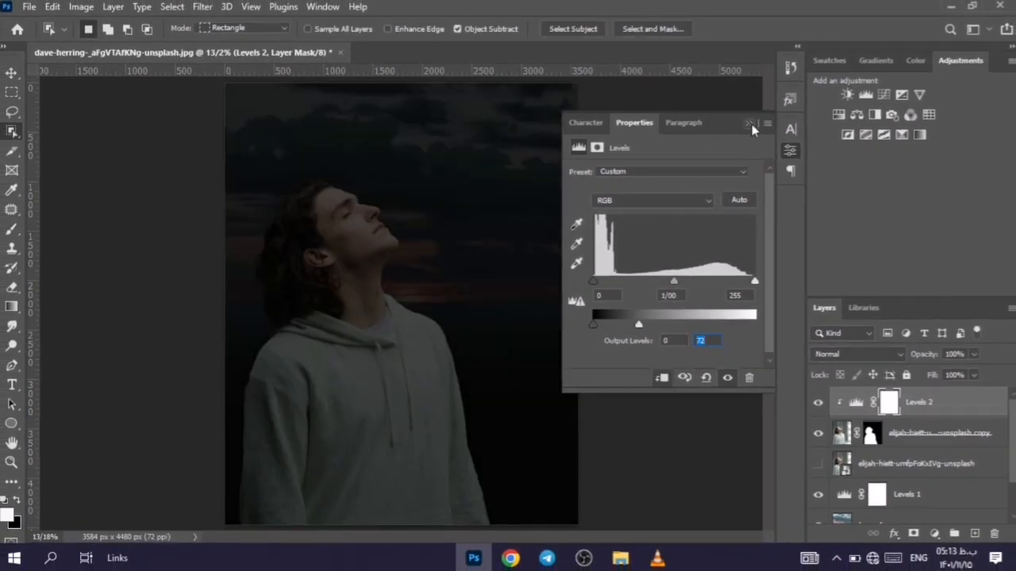
click(750, 124)
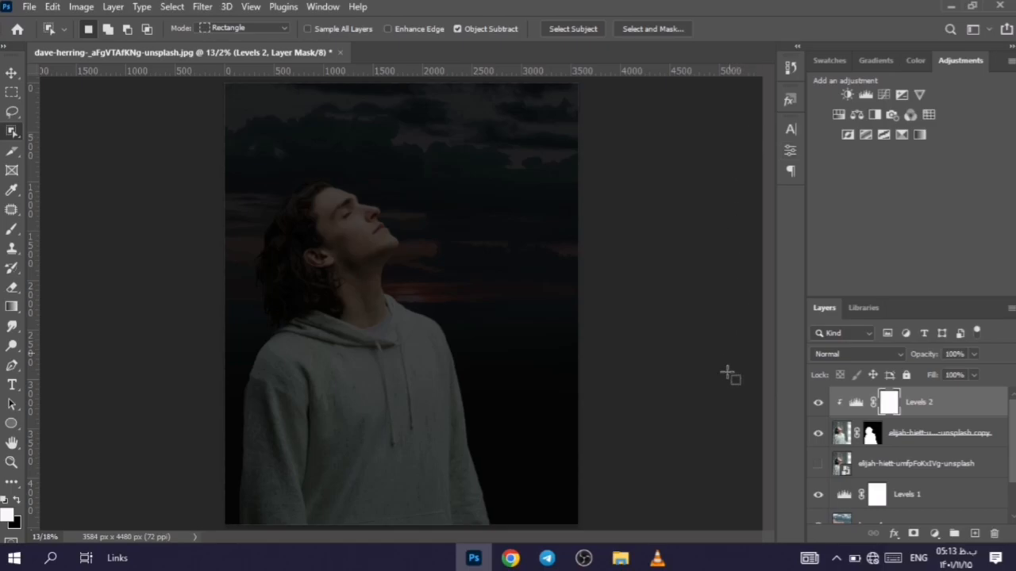
Step: Place the moon photo in the document, slightly enlarged and positioned over the sky in front of the man's face
click(28, 6)
click(47, 320)
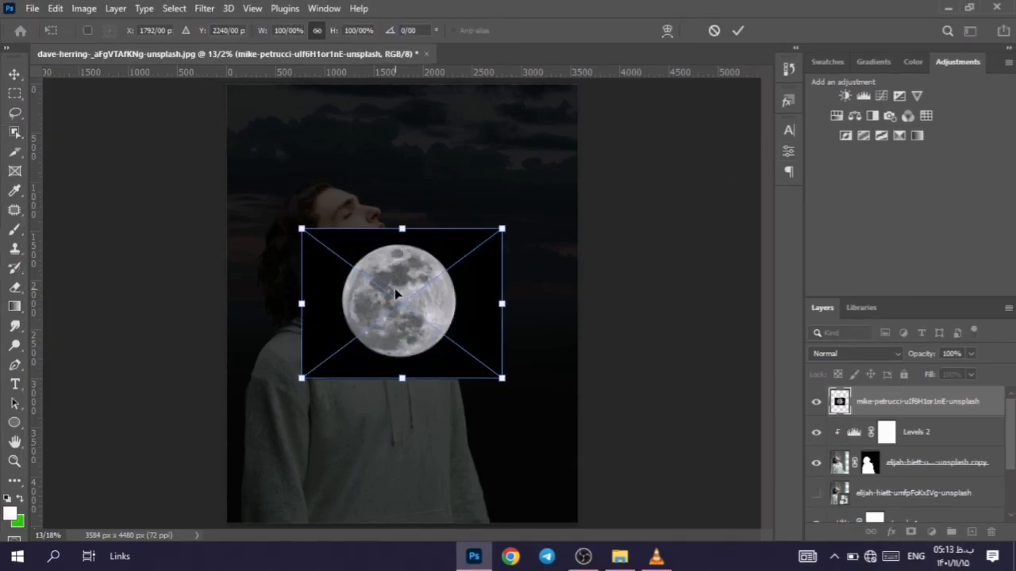
drag(462, 364, 544, 307)
click(737, 29)
Step: Rasterize the moon layer and delete its black background using the Magic Wand, leaving nothing selected
key(w)
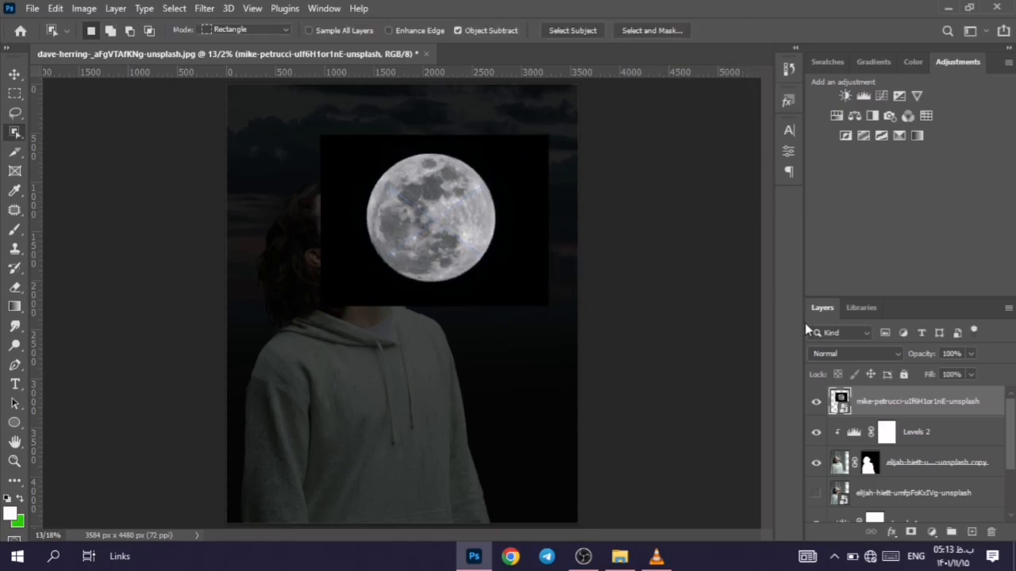
right_click(873, 416)
click(715, 290)
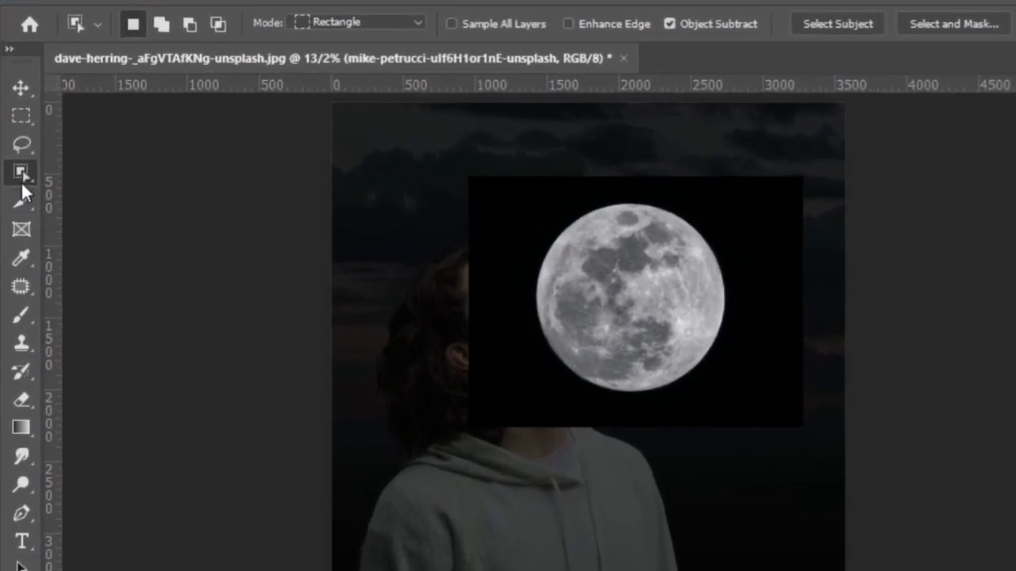
right_click(40, 176)
click(77, 206)
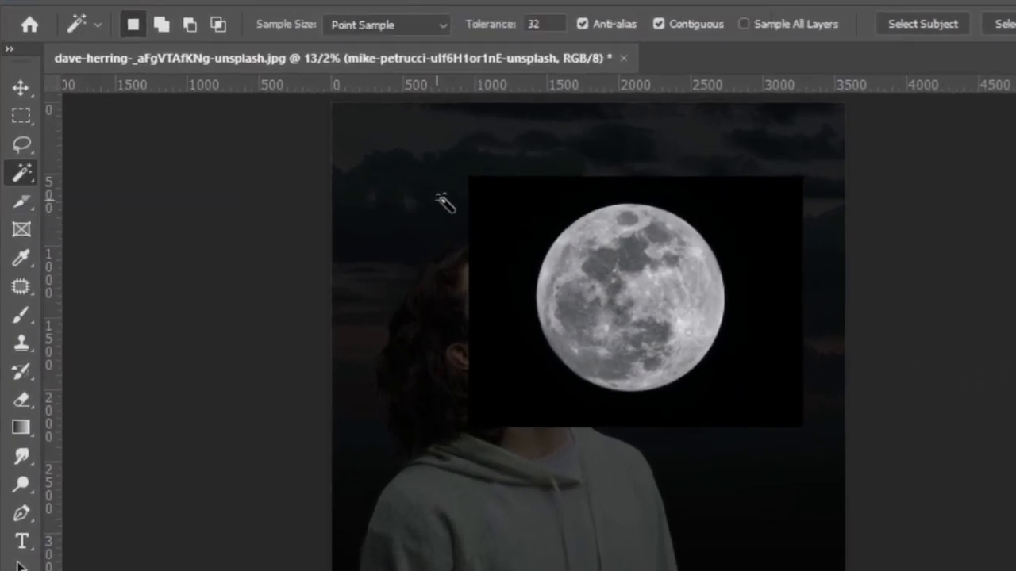
click(551, 232)
key(Delete)
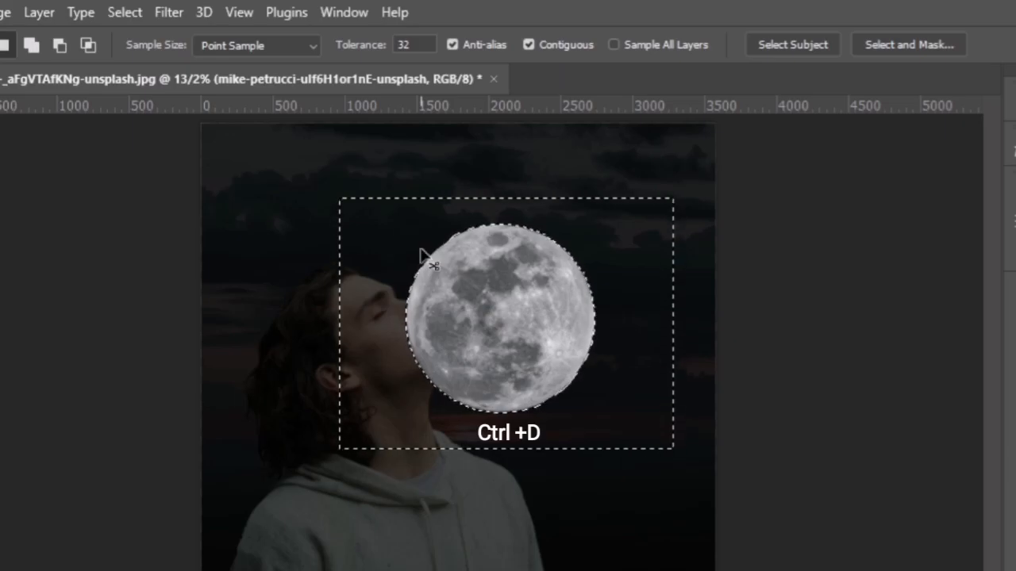
key(ctrl+d)
key(c)
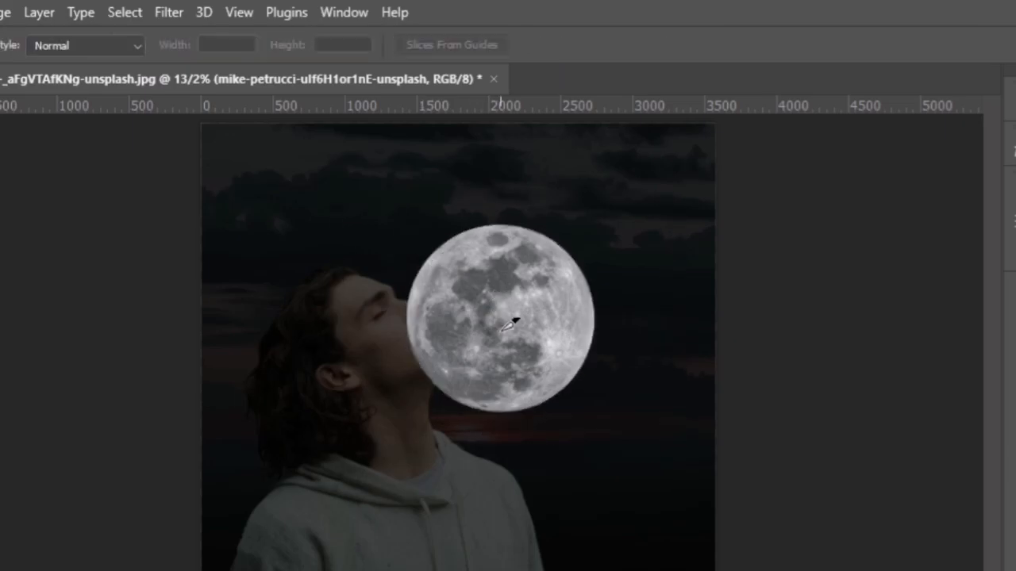
drag(499, 327, 519, 327)
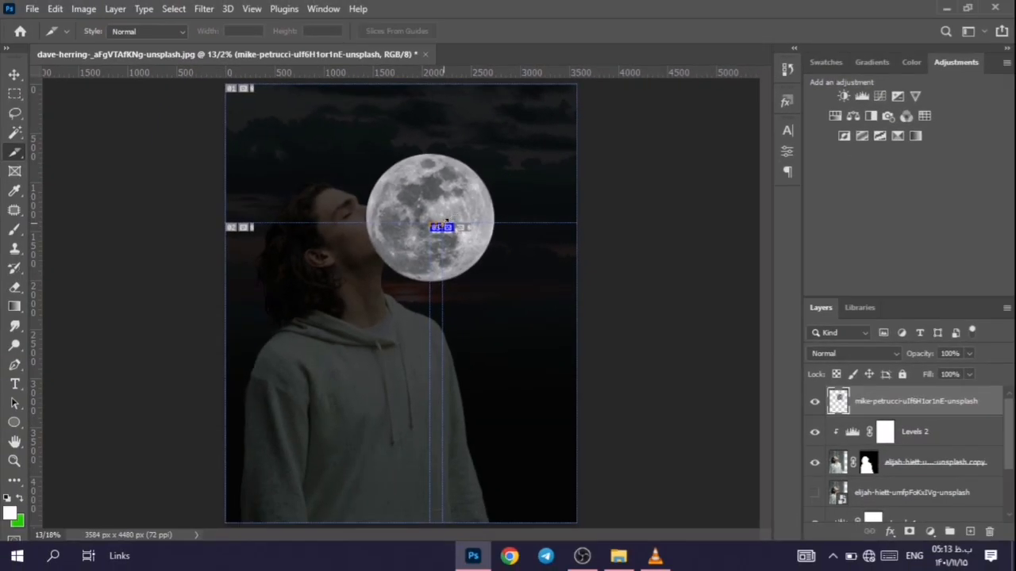
key(ctrl+z)
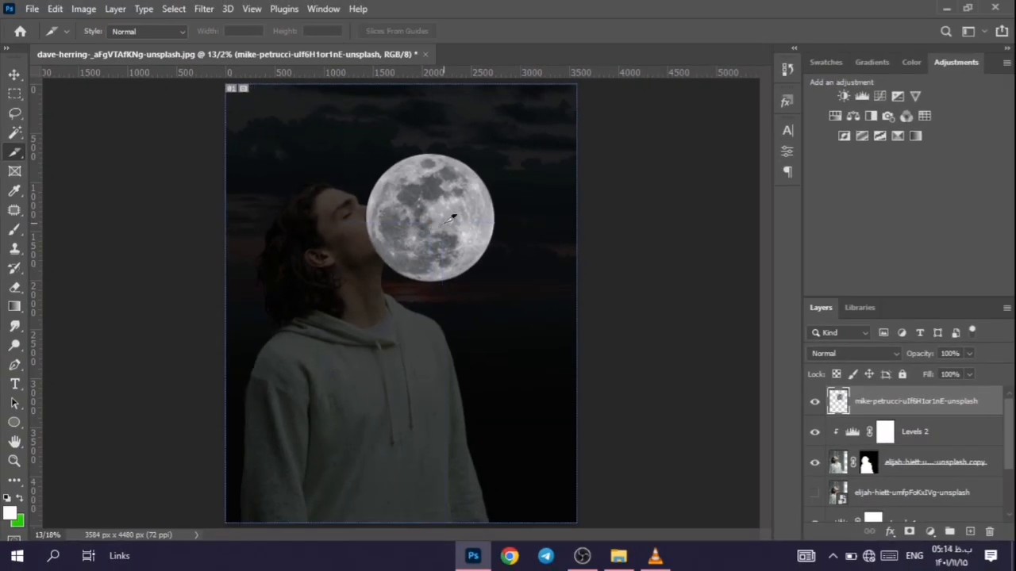
Step: Move the cut-out moon into the upper-right sky in front of the man's face and enlarge it proportionally
key(v)
drag(445, 227, 493, 186)
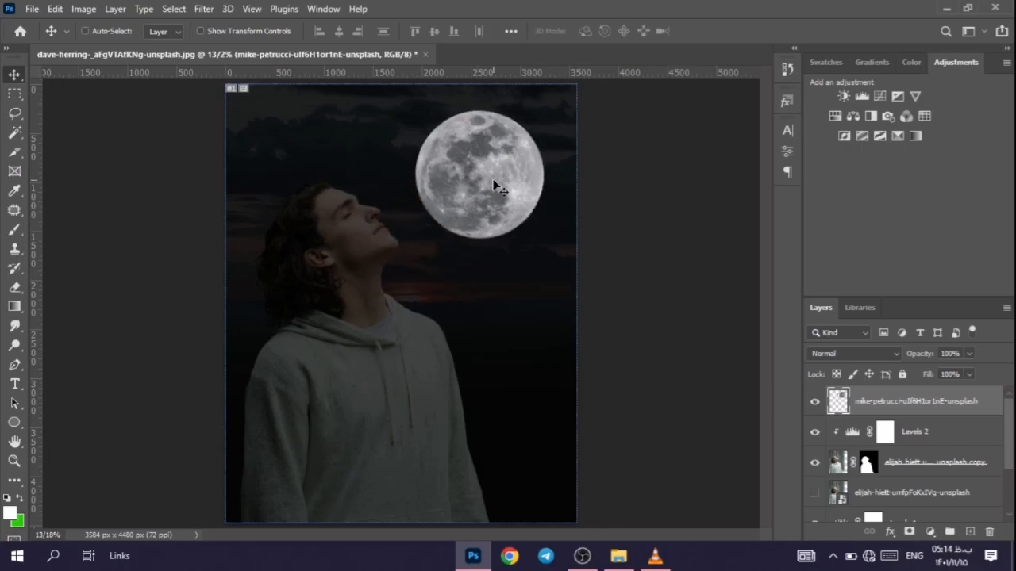
key(ctrl+t)
drag(545, 242, 567, 265)
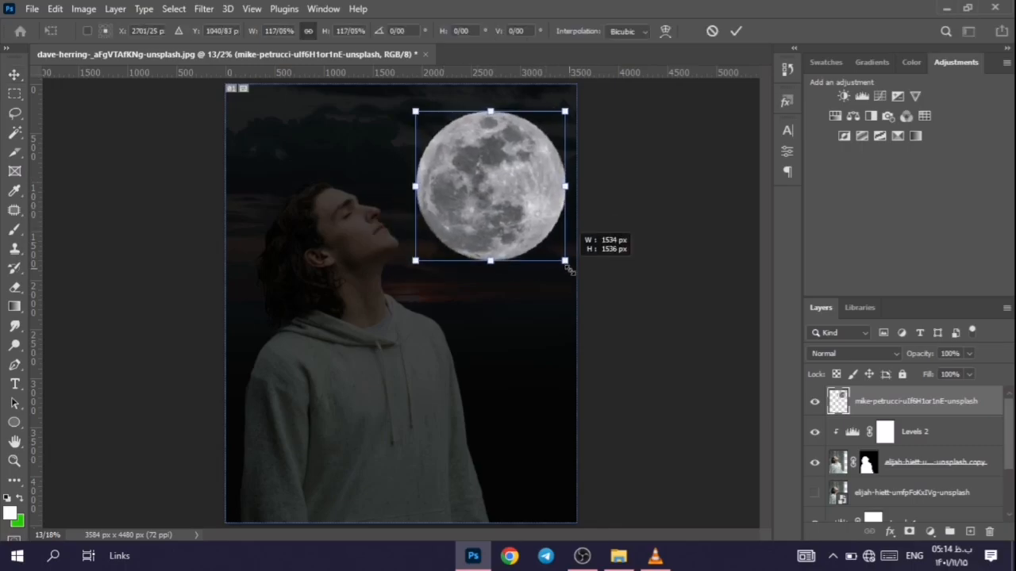
drag(515, 218, 503, 204)
drag(561, 251, 562, 254)
drag(512, 215, 505, 215)
click(735, 32)
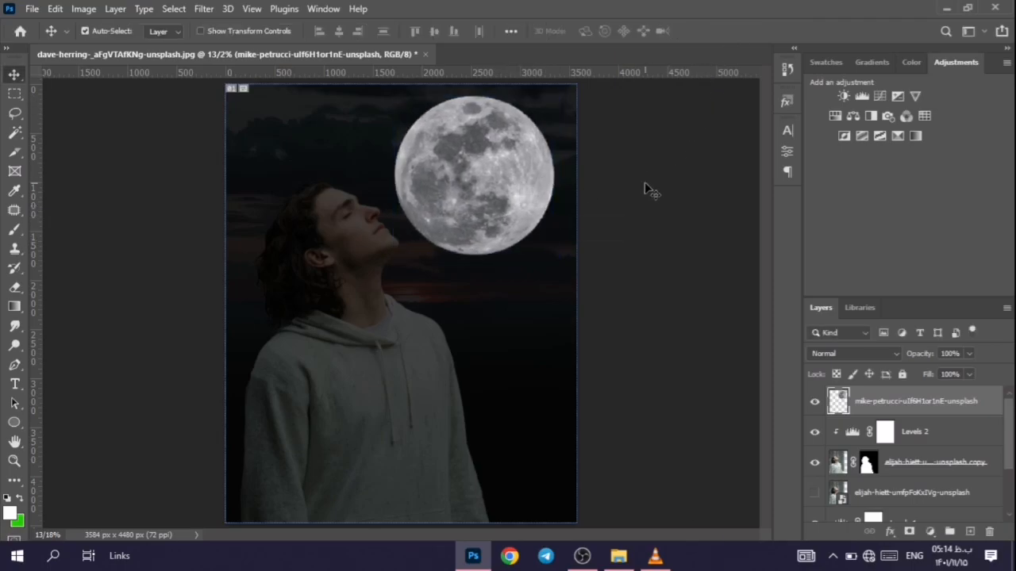
Step: Convert the moon layer to a smart object and duplicate it
right_click(858, 402)
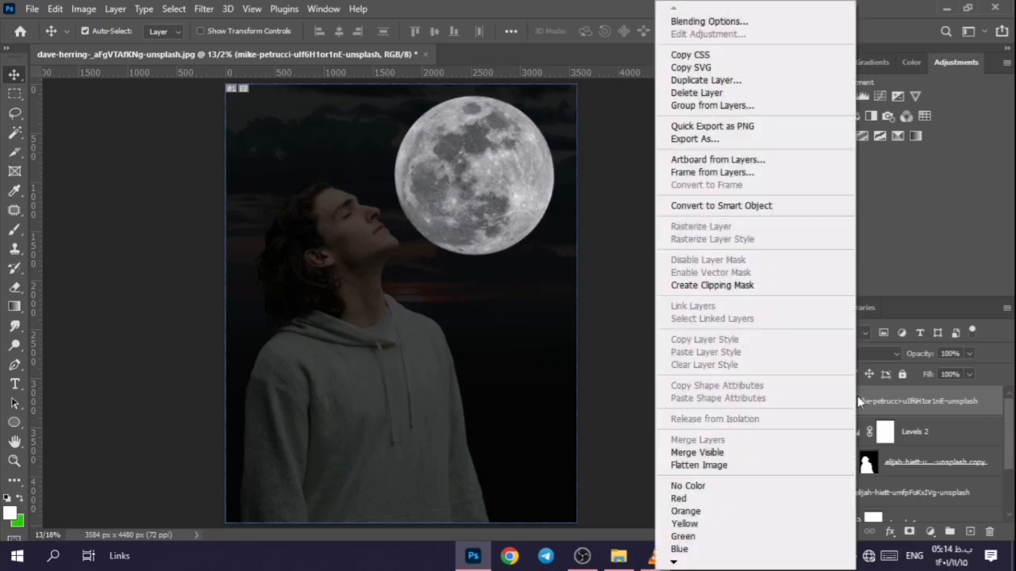
click(722, 205)
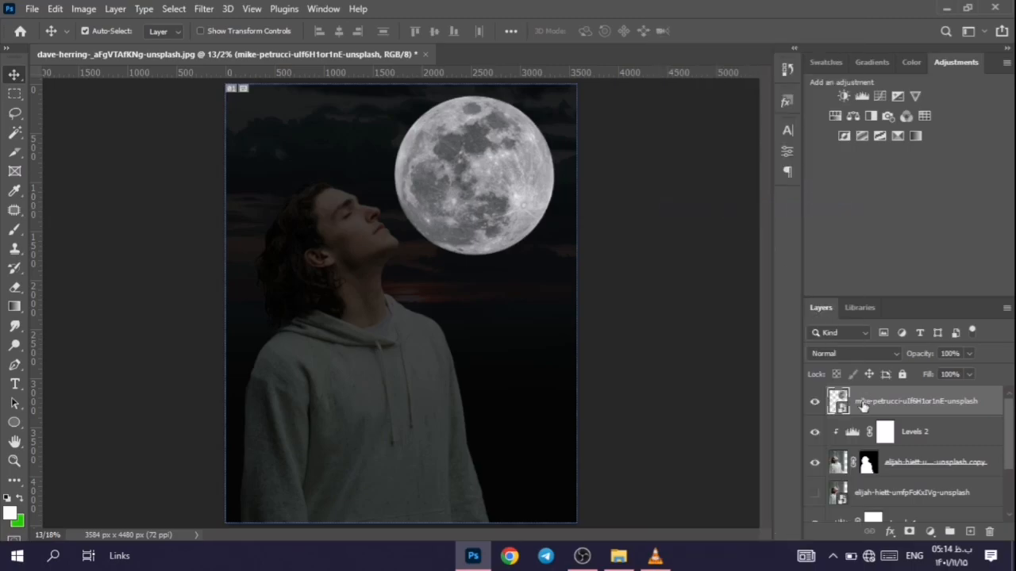
key(ctrl+j)
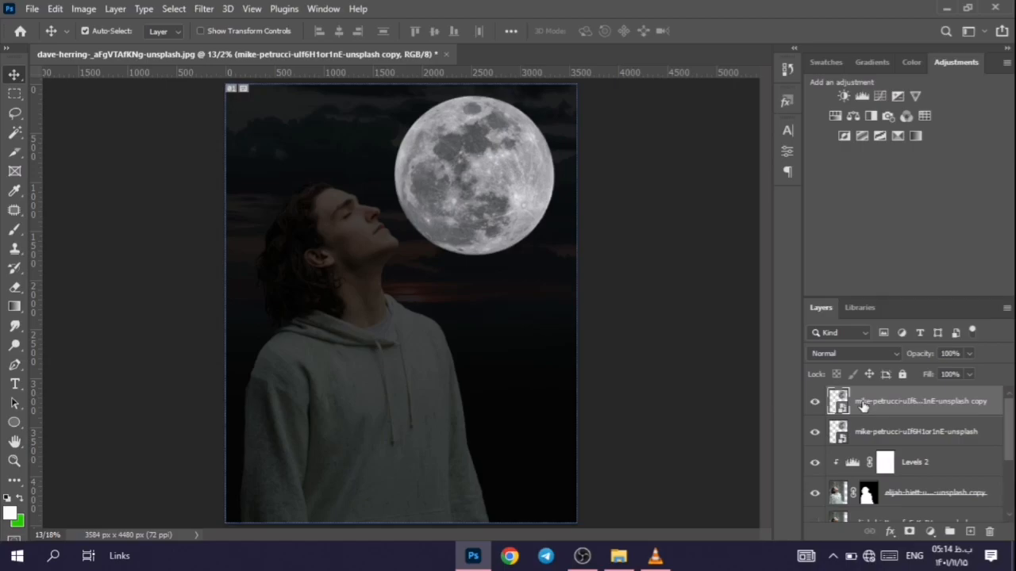
Step: Set the moon copy's blend mode to Lighten and apply a Gaussian Blur with a radius of 10 pixels
click(851, 354)
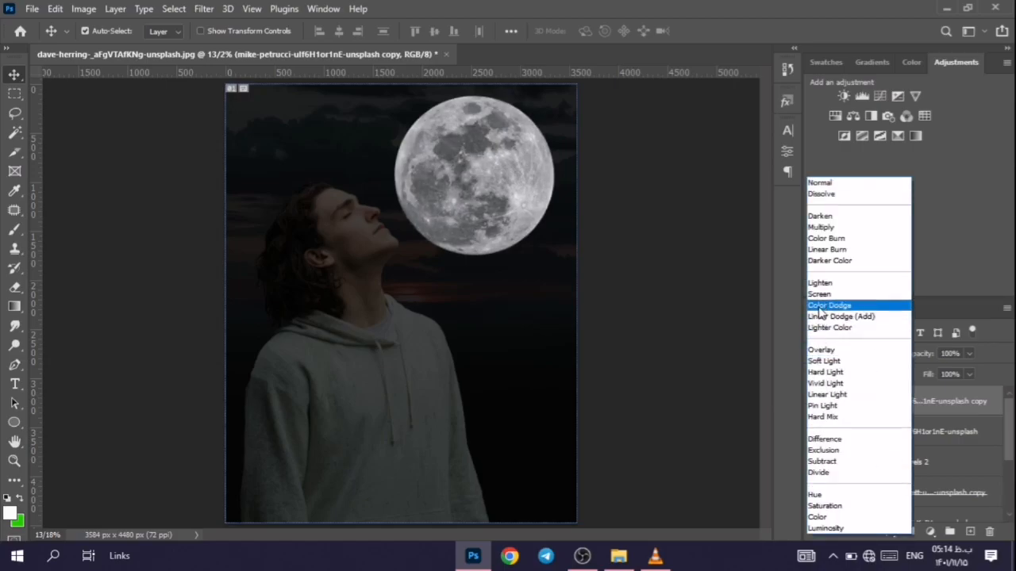
click(822, 283)
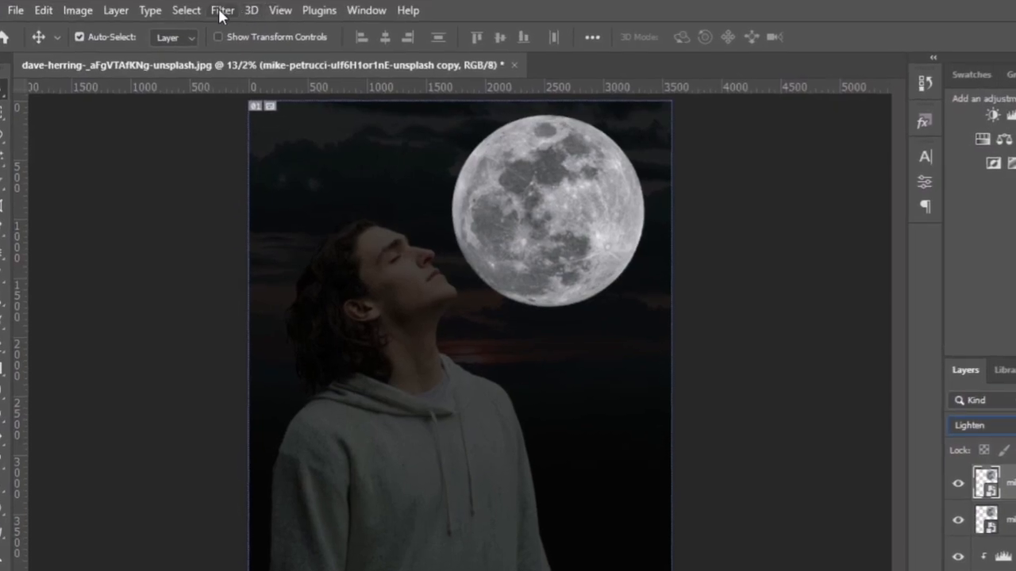
click(203, 9)
mouse_move(275, 205)
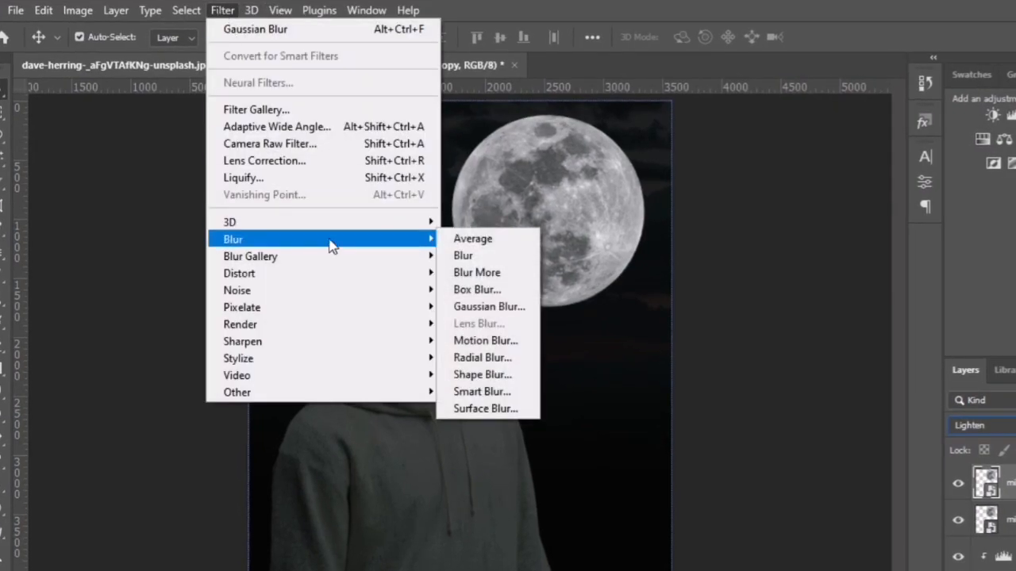
click(476, 306)
text(10)
click(678, 134)
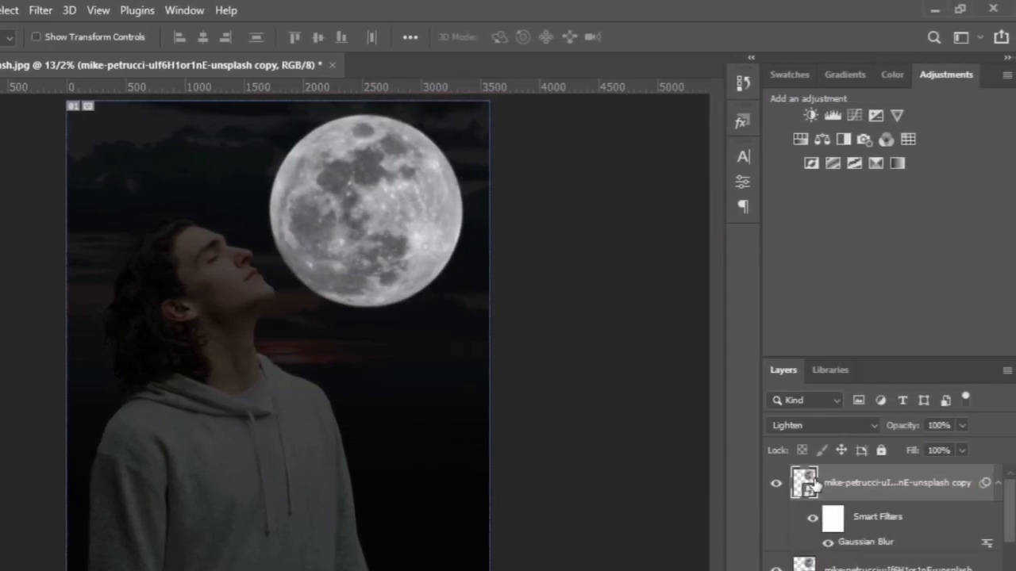
Step: Duplicate the blurred moon copy and apply another, stronger Gaussian Blur to the new copy to widen the glow
key(ctrl+j)
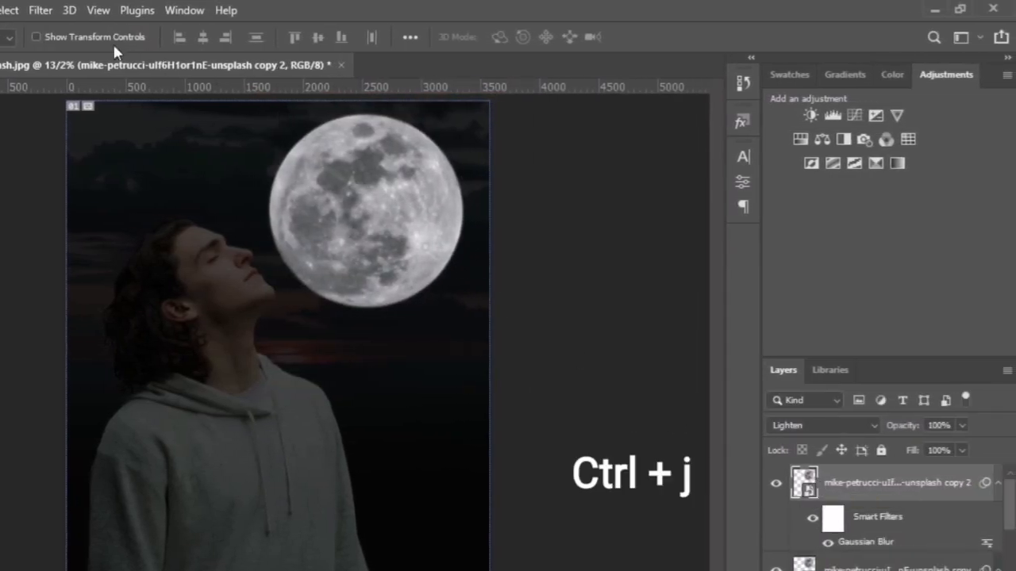
click(39, 11)
mouse_move(141, 250)
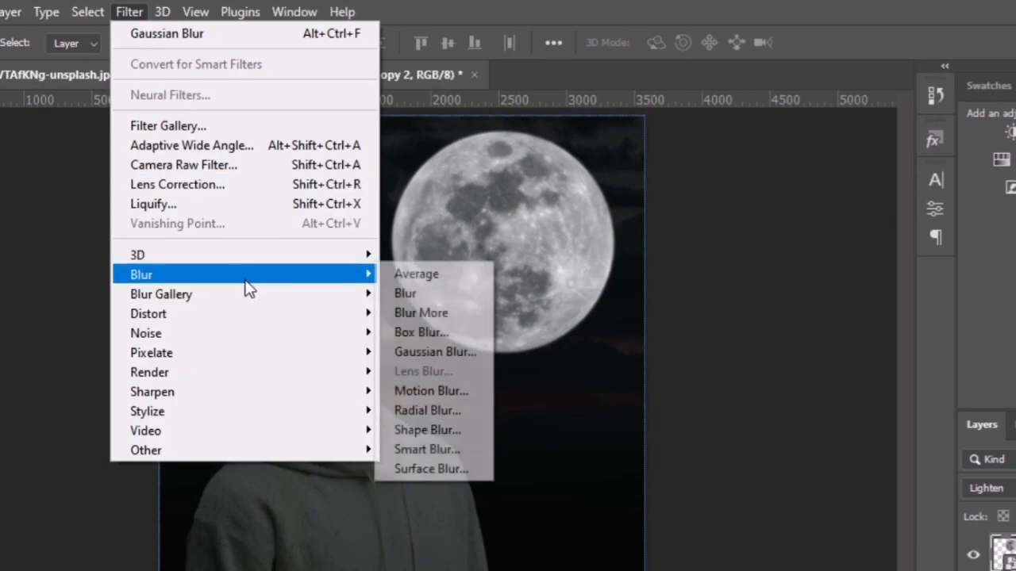
click(435, 352)
text(100)
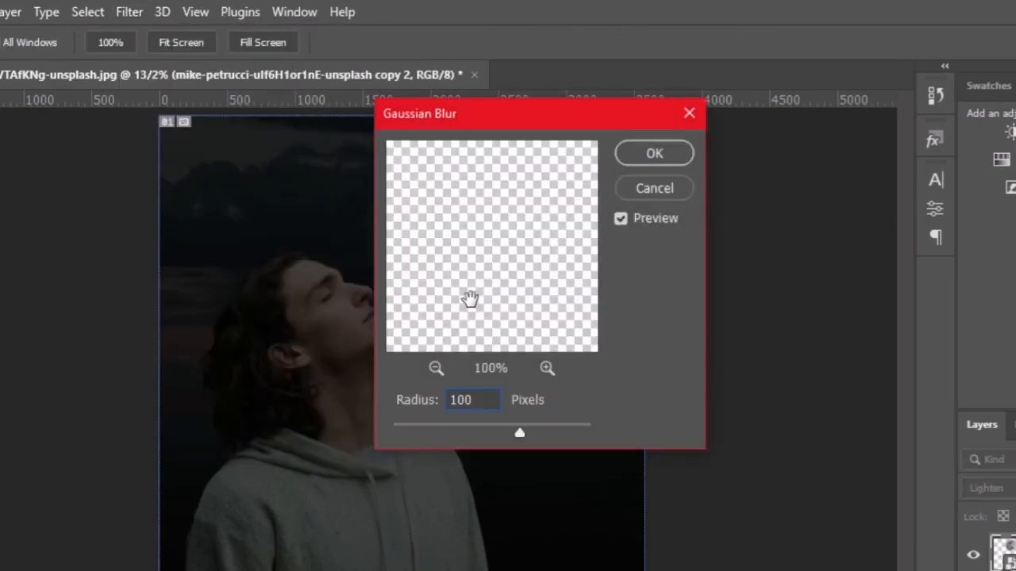
click(637, 157)
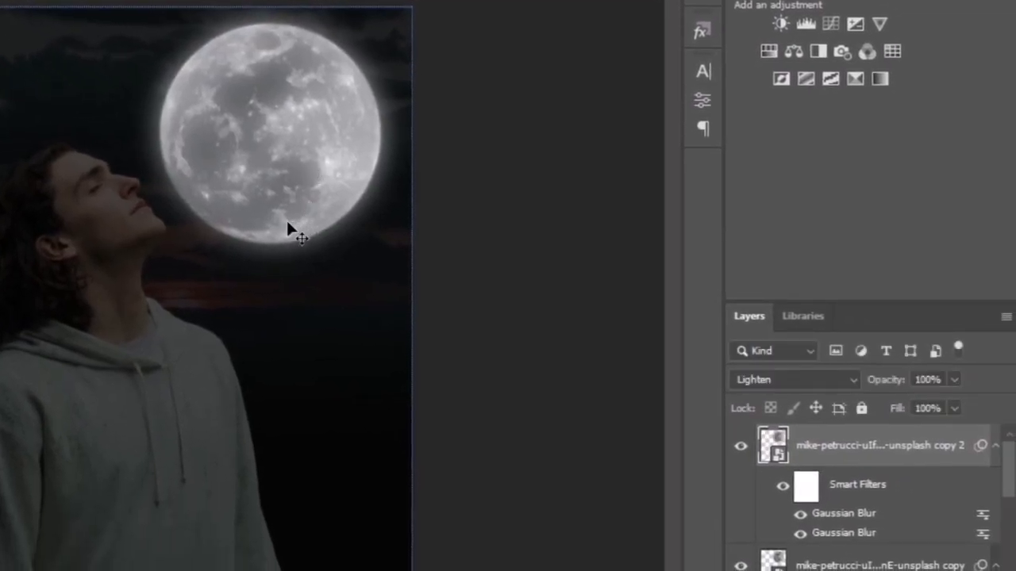
Step: Duplicate the glow layer again and apply a Gaussian Blur with a radius of 200 pixels to the new copy
key(ctrl+j)
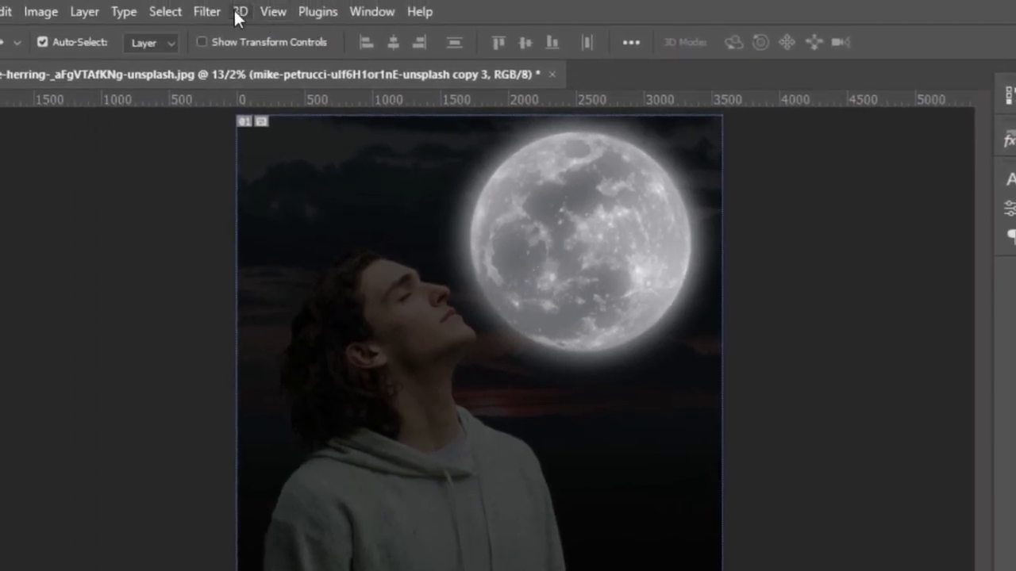
click(207, 11)
mouse_move(285, 274)
click(528, 351)
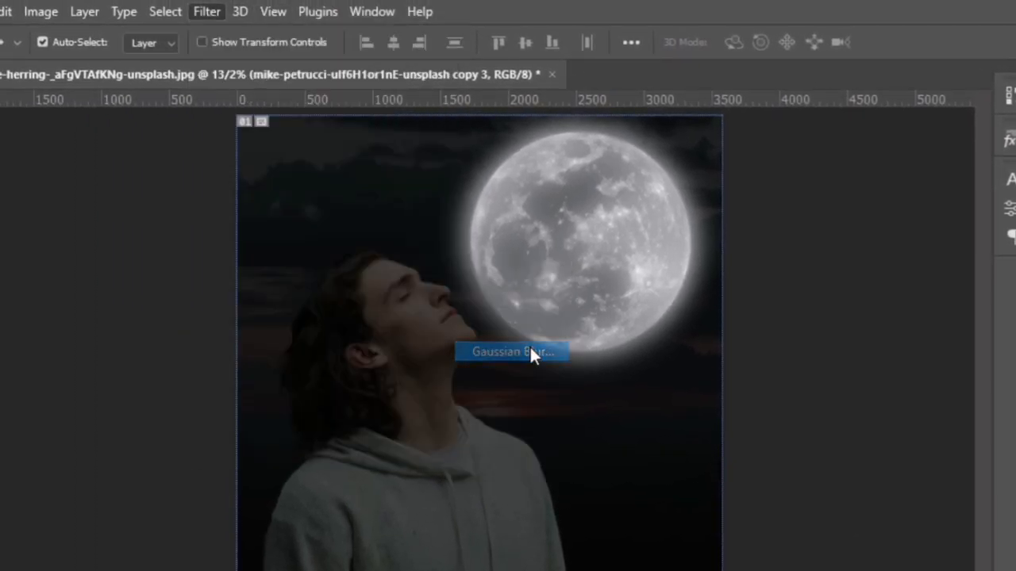
text(200.0)
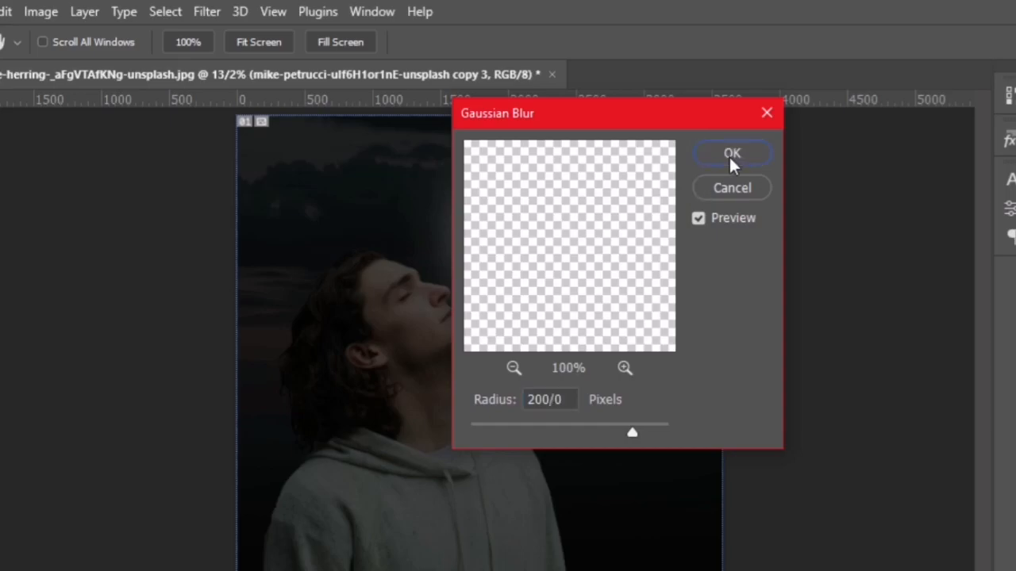
click(730, 154)
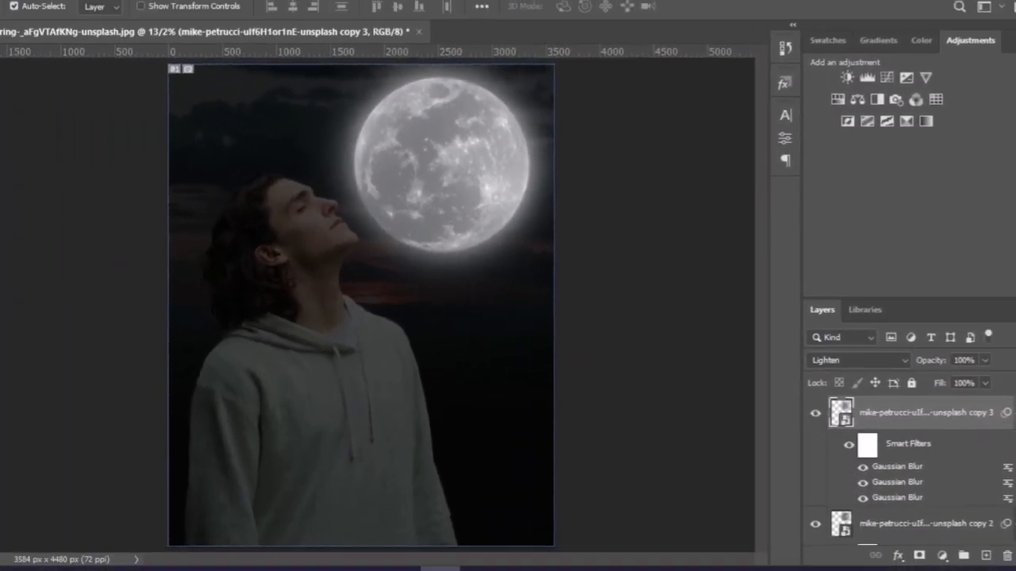
Step: Select the original moon layer together with its three blurred copies and put them in a group
drag(1010, 412, 1008, 460)
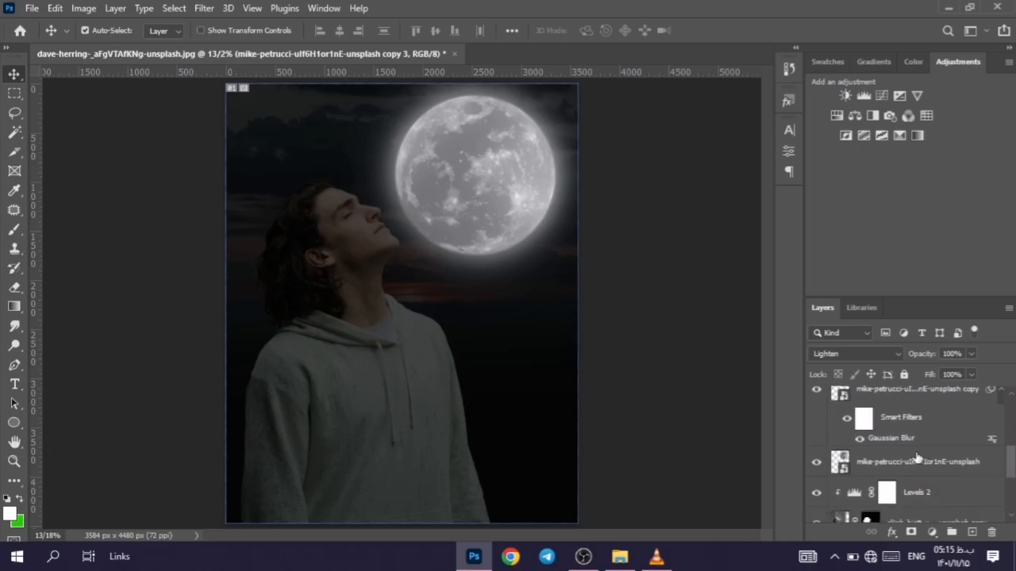
shift+click(914, 463)
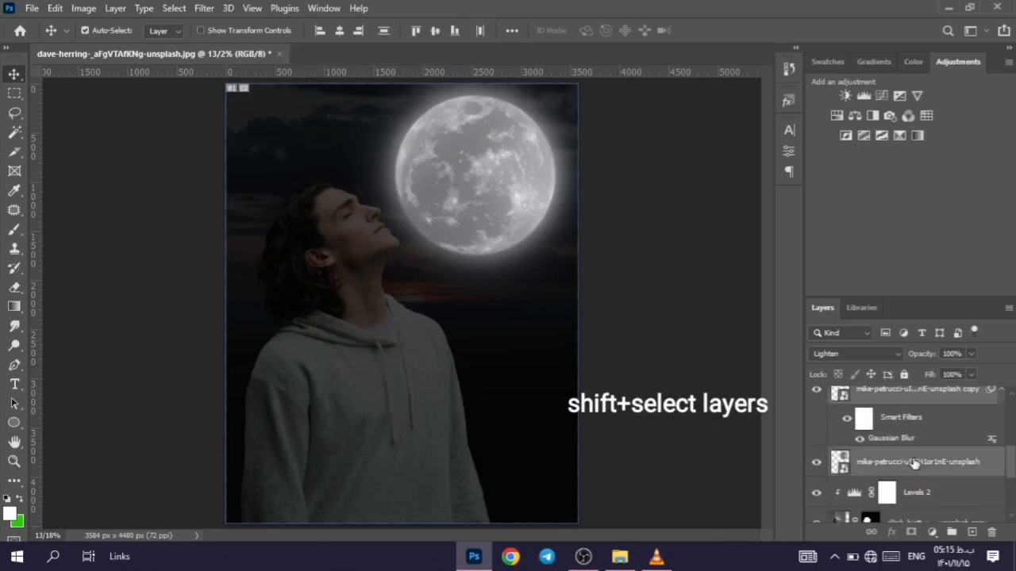
click(951, 532)
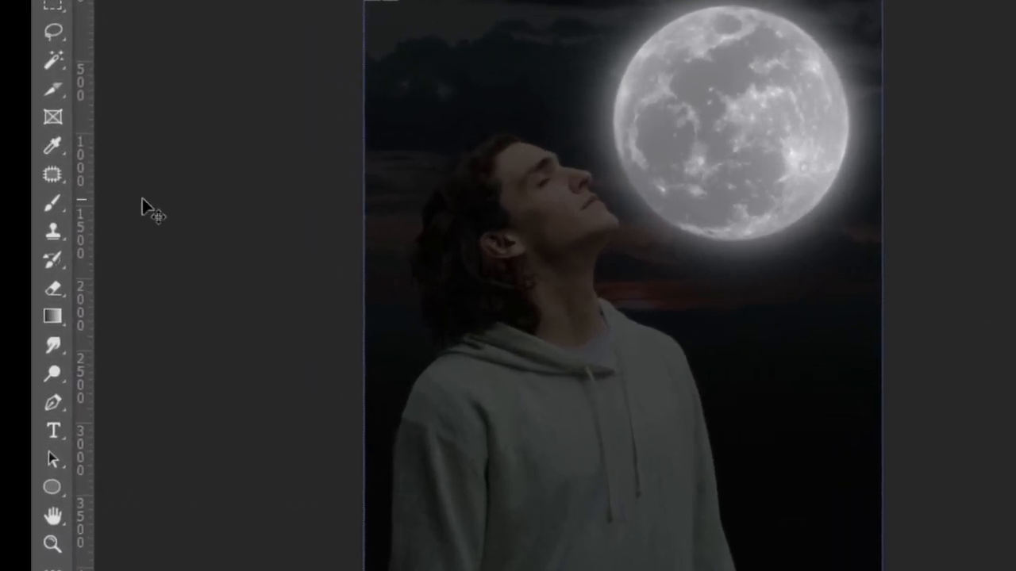
Step: Paint black on the Levels 2 mask with a 500 px soft round brush to brighten the man's face and moon-facing shoulder
click(35, 214)
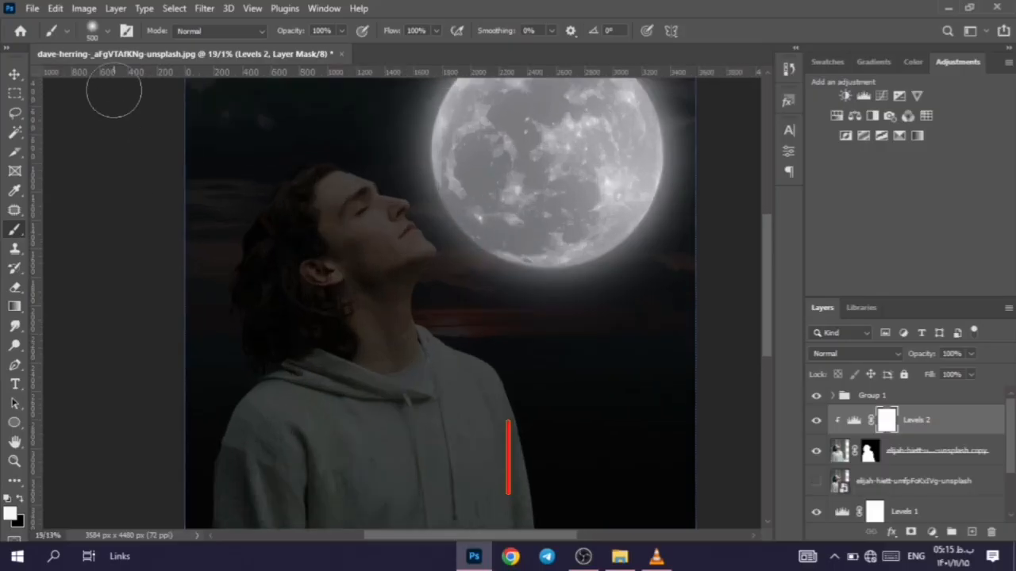
click(107, 31)
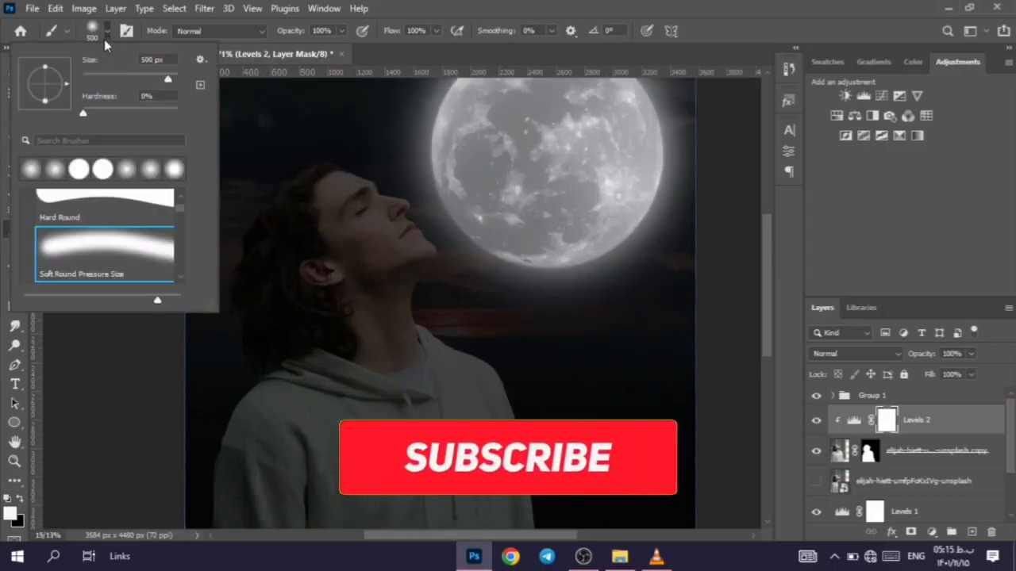
click(107, 33)
click(21, 500)
mouse_move(317, 177)
mouse_down()
mouse_move(341, 164)
mouse_move(408, 209)
mouse_move(420, 296)
mouse_move(445, 333)
mouse_move(433, 230)
mouse_move(325, 190)
mouse_move(313, 171)
mouse_up()
Step: Reduce the brush to 300 px and paint black on the Levels 2 mask over the hair and ear, undoing a stray stroke
click(95, 32)
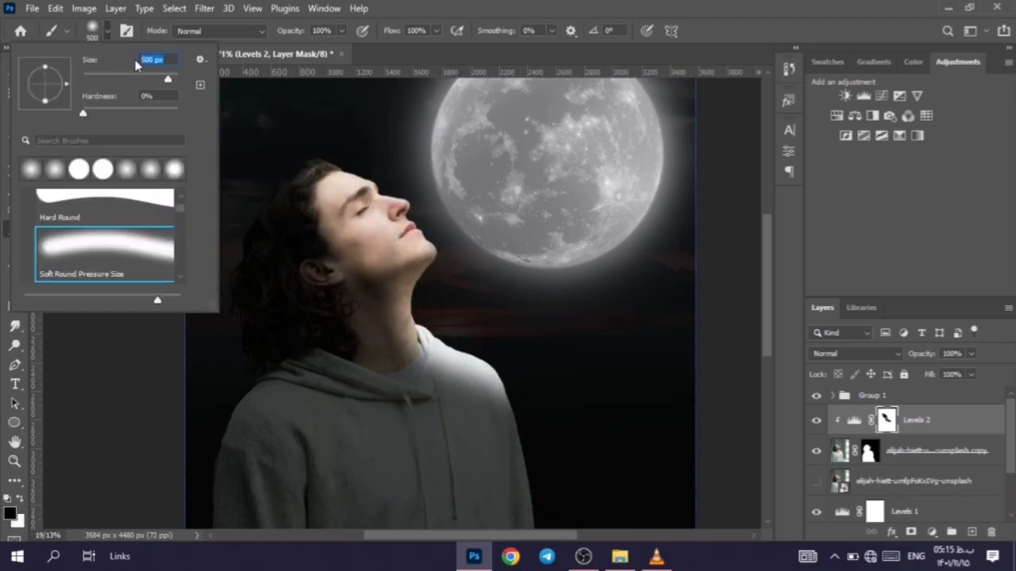
text(300)
key(Return)
mouse_move(311, 177)
mouse_down()
mouse_move(239, 281)
mouse_move(241, 344)
mouse_move(311, 169)
mouse_move(287, 233)
mouse_move(339, 270)
mouse_up()
mouse_move(425, 275)
mouse_down()
mouse_move(399, 366)
mouse_move(403, 326)
mouse_move(467, 367)
mouse_up()
key(ctrl+z)
mouse_move(341, 225)
mouse_down()
mouse_move(277, 240)
mouse_move(252, 342)
mouse_move(308, 209)
mouse_move(297, 272)
mouse_up()
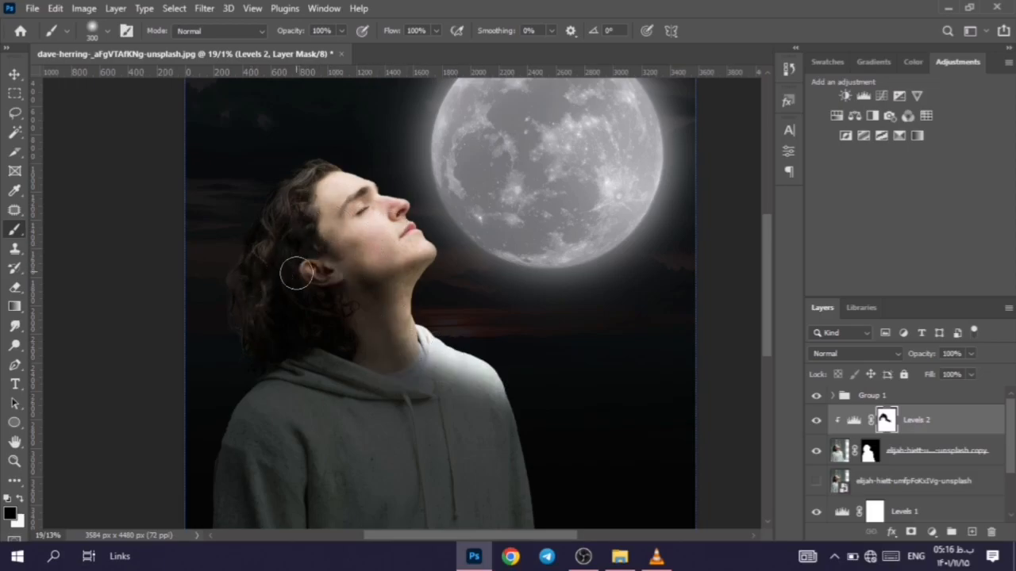
Step: Soften the shoulder highlight on the Levels 2 mask with a 57% opacity Eraser and touch up with a 464 px soft brush
scroll(324, 291, down, 2)
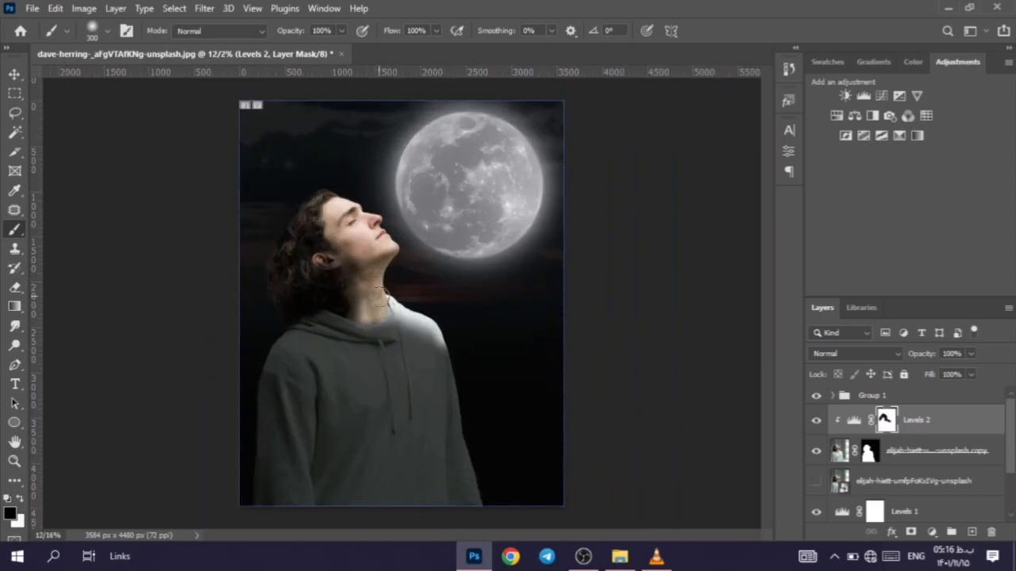
right_click(140, 64)
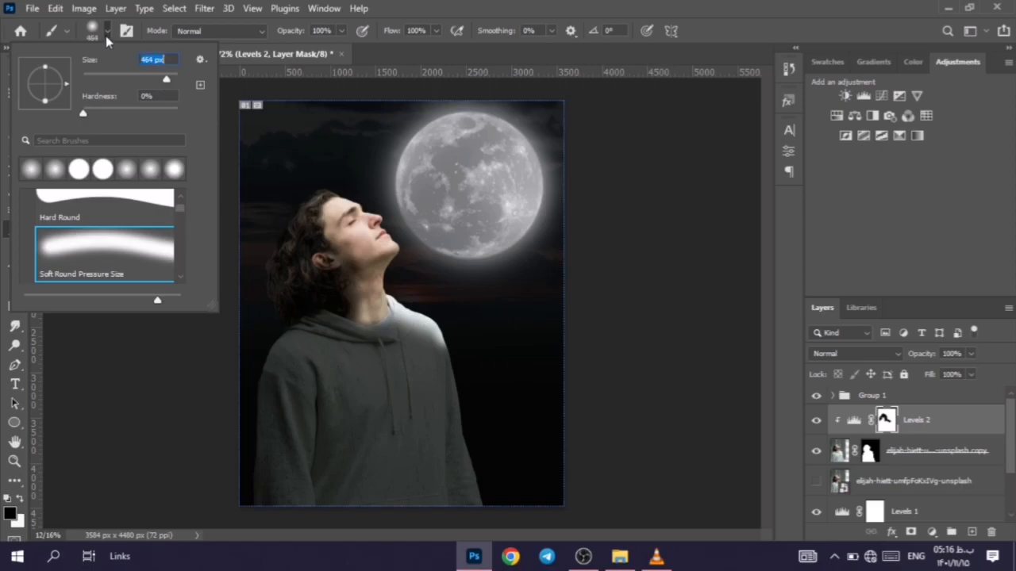
key(Return)
drag(912, 356, 941, 355)
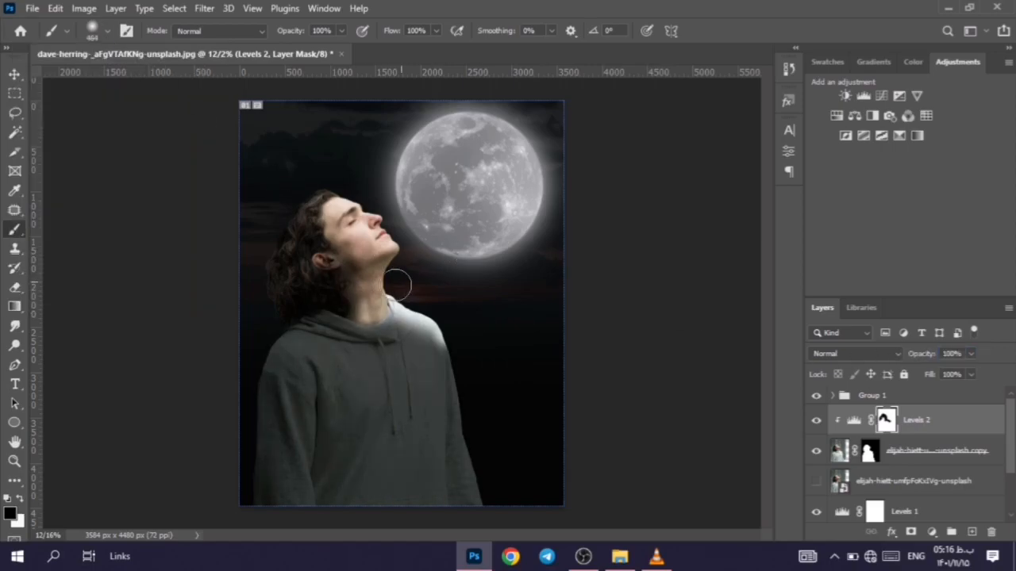
scroll(394, 296, up, 4)
click(15, 287)
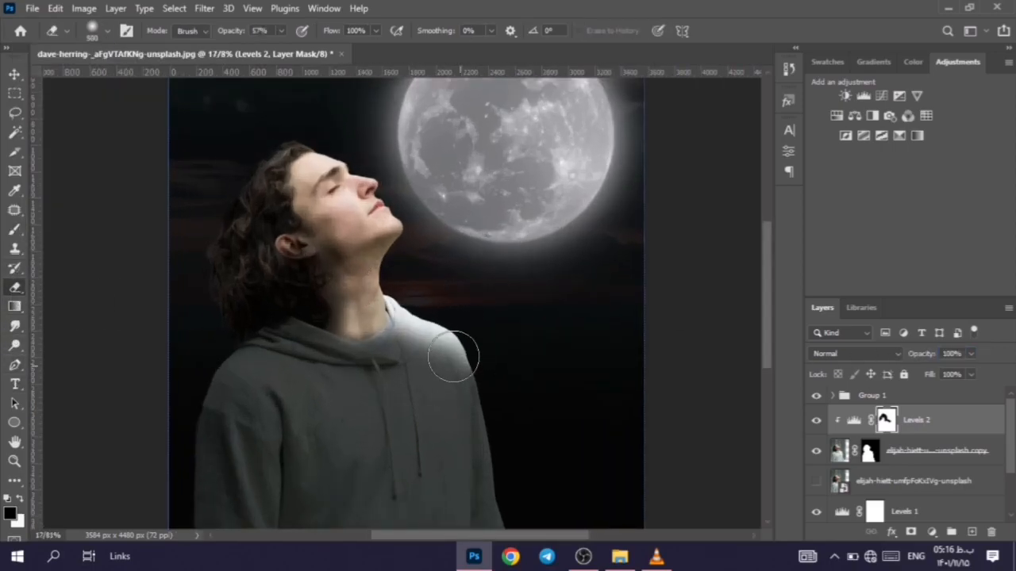
click(15, 230)
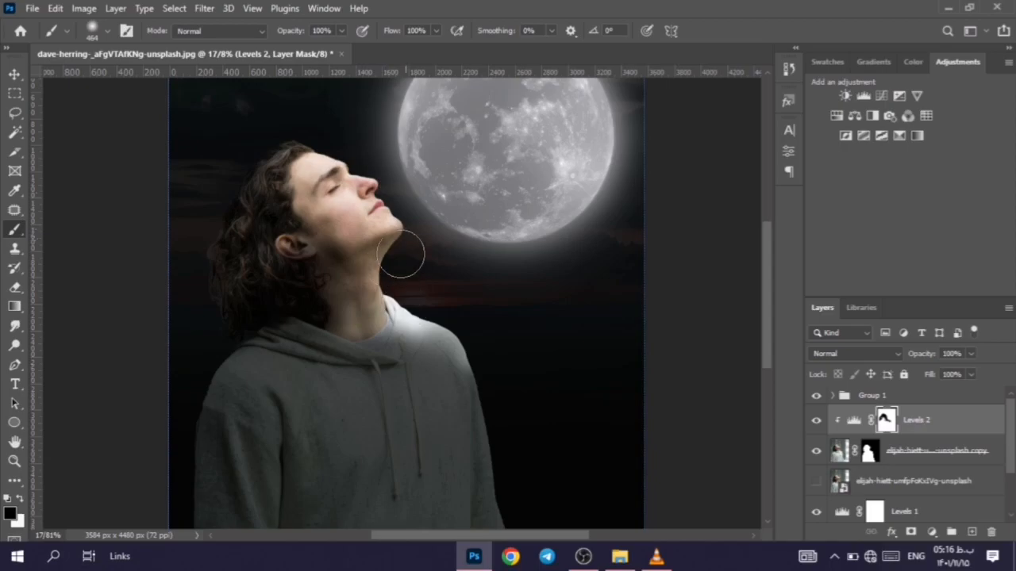
Step: Add a Hue/Saturation adjustment layer above Levels 2 with saturation +51 and lightness -53, and fine-tune its hue
scroll(394, 310, down, 2)
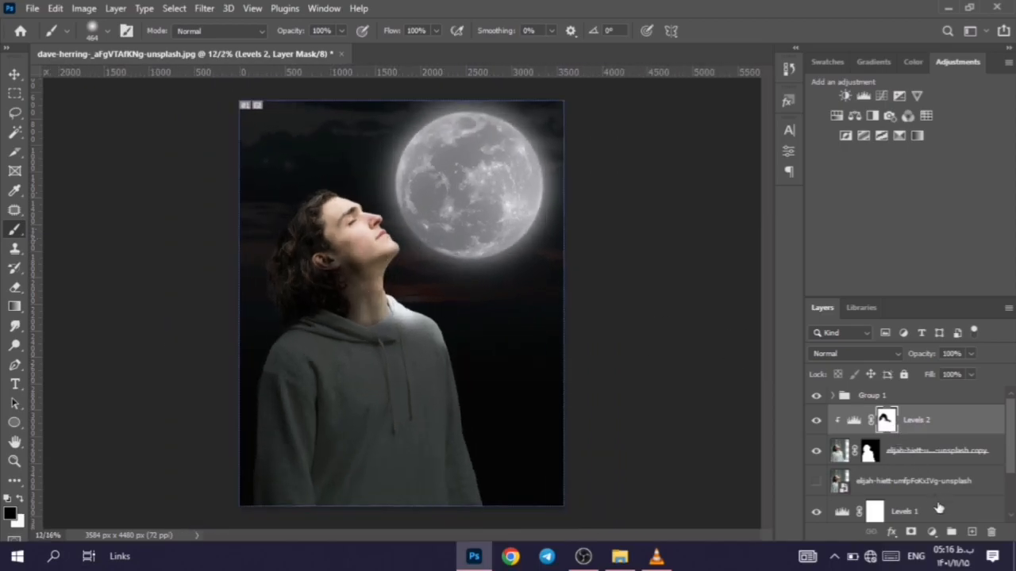
click(932, 533)
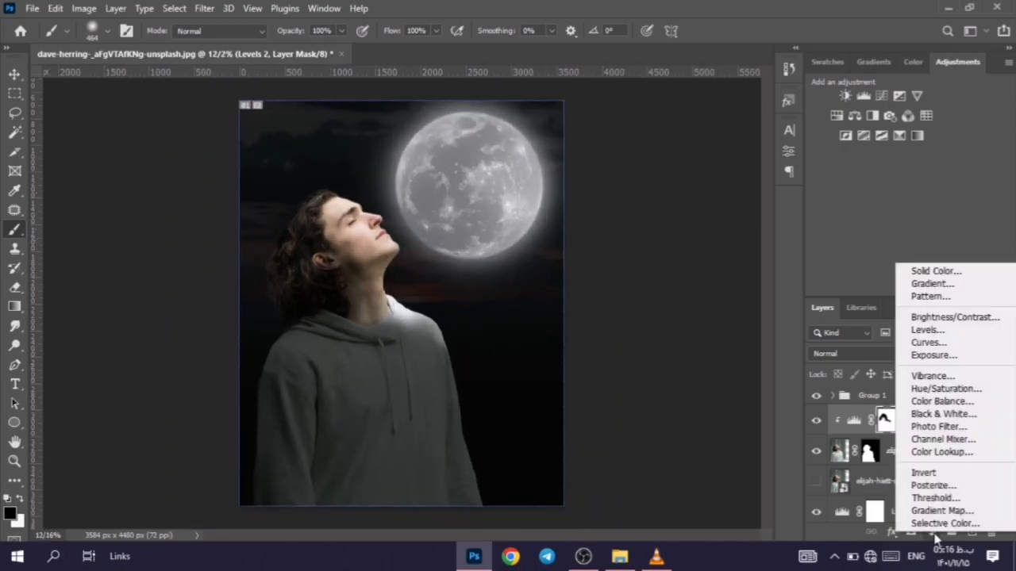
click(944, 389)
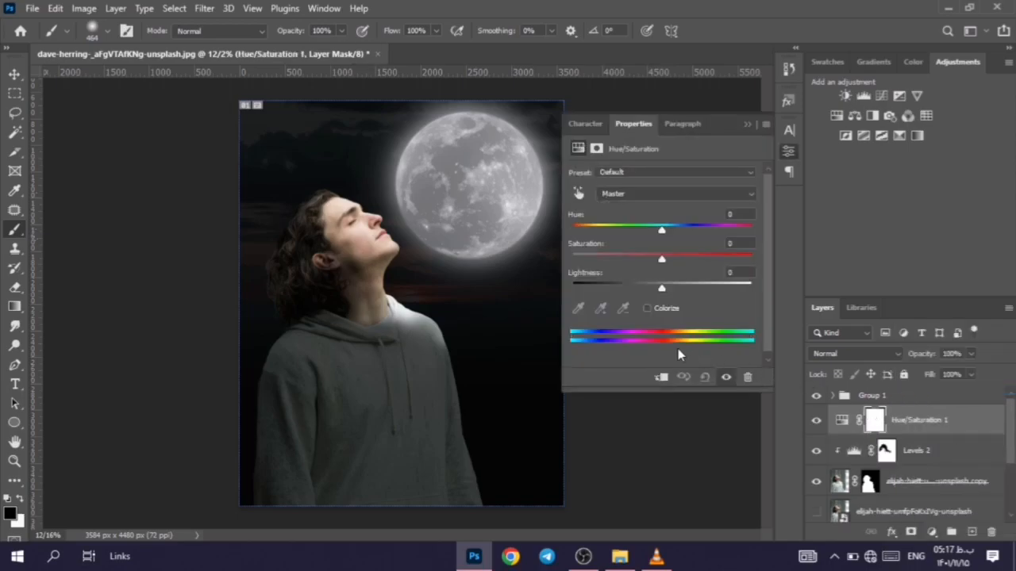
drag(666, 288, 630, 291)
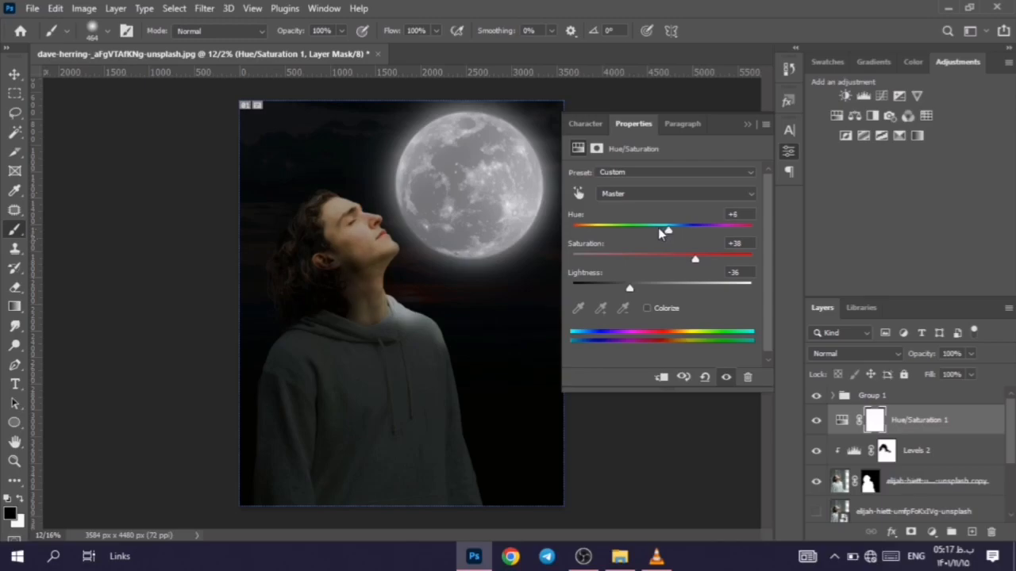
drag(630, 288, 613, 288)
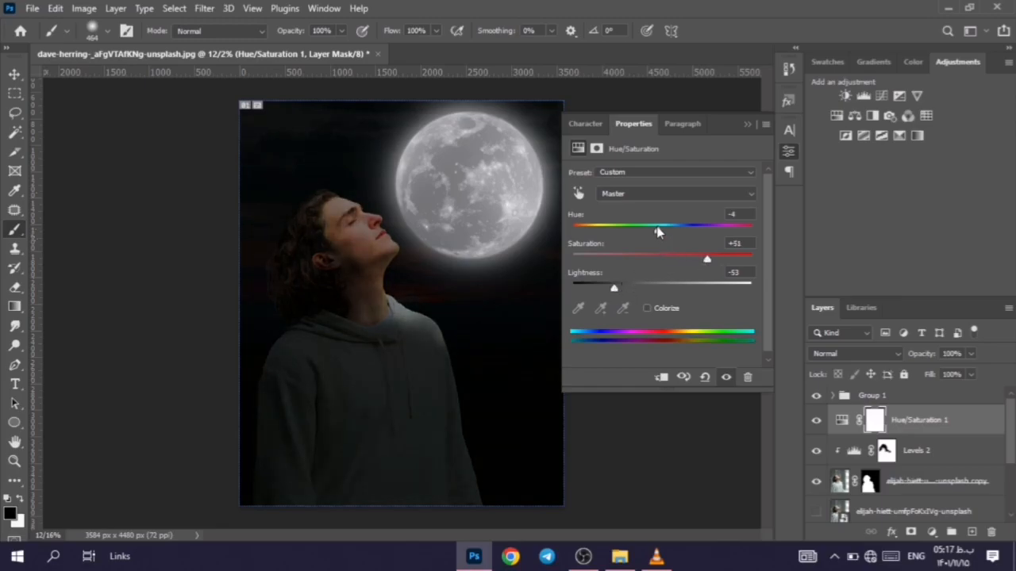
drag(653, 228, 666, 228)
click(748, 123)
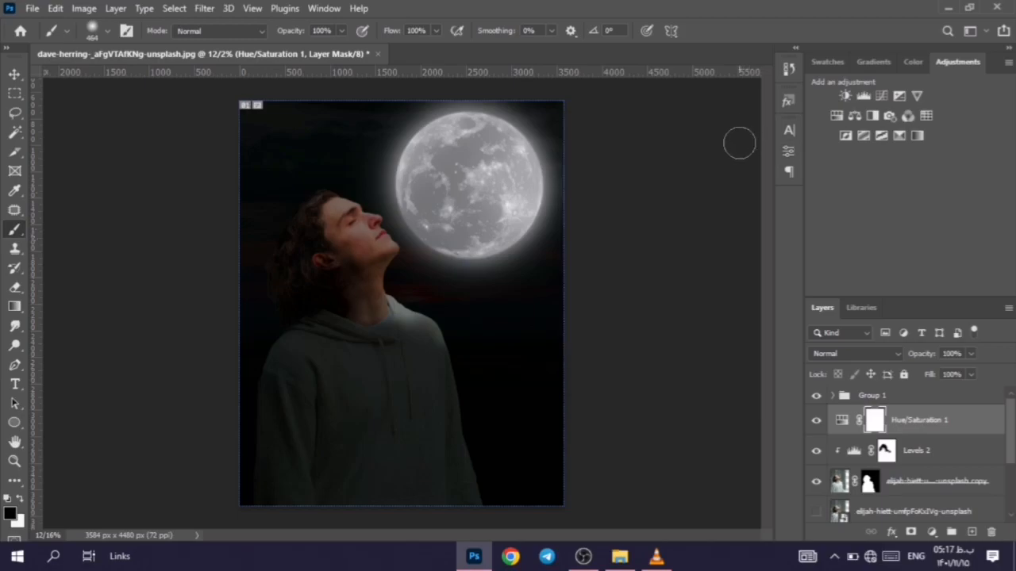
Step: Clip the Hue/Saturation layer to the man's layer and invert its mask to black
alt+click(910, 437)
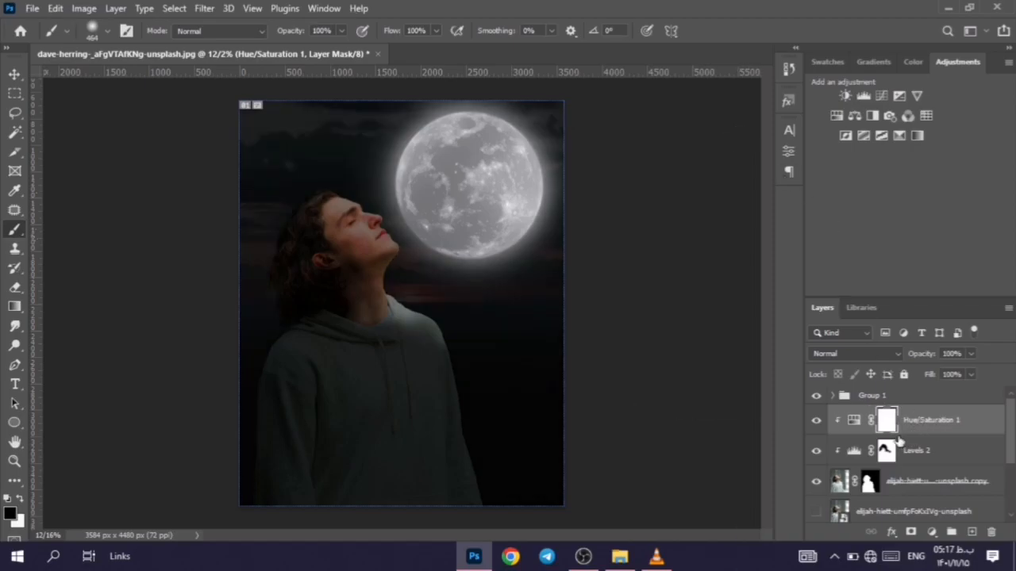
key(ctrl+i)
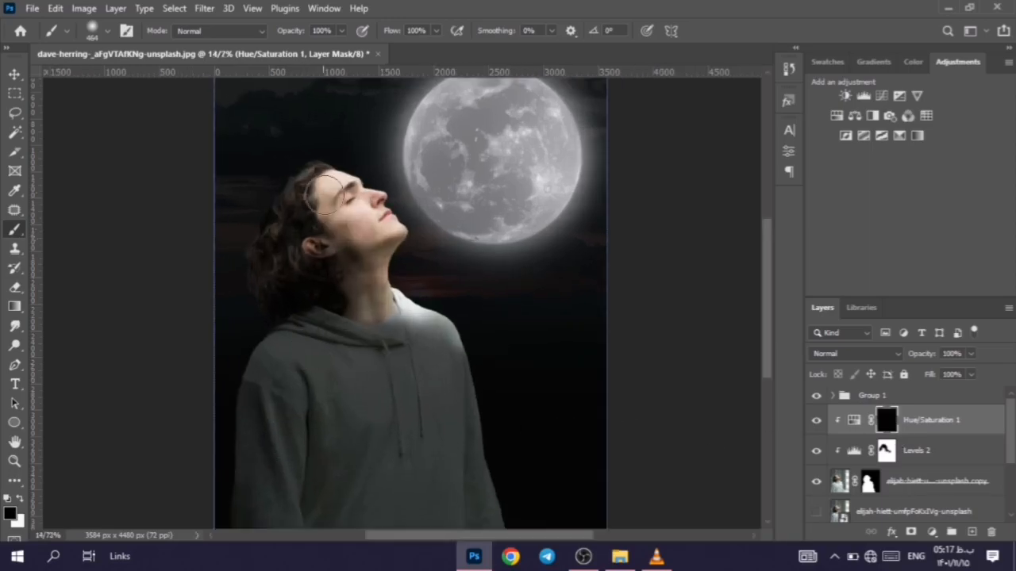
Step: Paint white on the Hue/Saturation mask with the 464 px soft brush over the man's hair, face, neck and hoodie
click(20, 499)
mouse_move(295, 184)
mouse_down()
mouse_move(340, 176)
mouse_move(363, 193)
mouse_move(398, 251)
mouse_move(317, 206)
mouse_move(323, 197)
mouse_move(263, 246)
mouse_move(265, 300)
mouse_move(310, 247)
mouse_move(343, 243)
mouse_move(365, 329)
mouse_move(355, 305)
mouse_move(380, 315)
mouse_move(361, 281)
mouse_move(405, 357)
mouse_move(413, 466)
mouse_move(341, 435)
mouse_move(401, 458)
mouse_move(363, 477)
mouse_move(409, 408)
mouse_move(363, 494)
mouse_move(434, 478)
mouse_move(408, 407)
mouse_move(470, 506)
mouse_move(377, 347)
mouse_move(407, 397)
mouse_move(359, 294)
mouse_move(395, 392)
mouse_move(433, 419)
mouse_move(439, 392)
mouse_move(395, 434)
mouse_move(306, 253)
mouse_move(276, 414)
mouse_move(277, 314)
mouse_move(372, 356)
mouse_move(401, 383)
mouse_move(457, 394)
mouse_move(441, 355)
mouse_move(405, 321)
mouse_up()
scroll(340, 431, down, 2)
scroll(338, 420, up, 1)
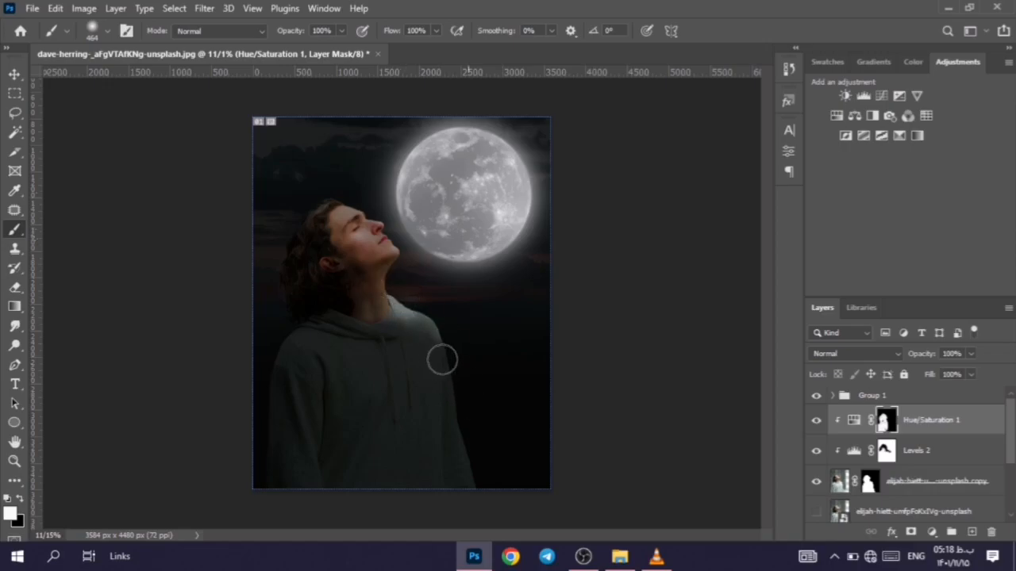
Step: Paint black on the Hue/Saturation mask along the moonlit shoulder, forehead and face, and switch back to white to touch up the hoodie's edge
scroll(437, 386, up, 3)
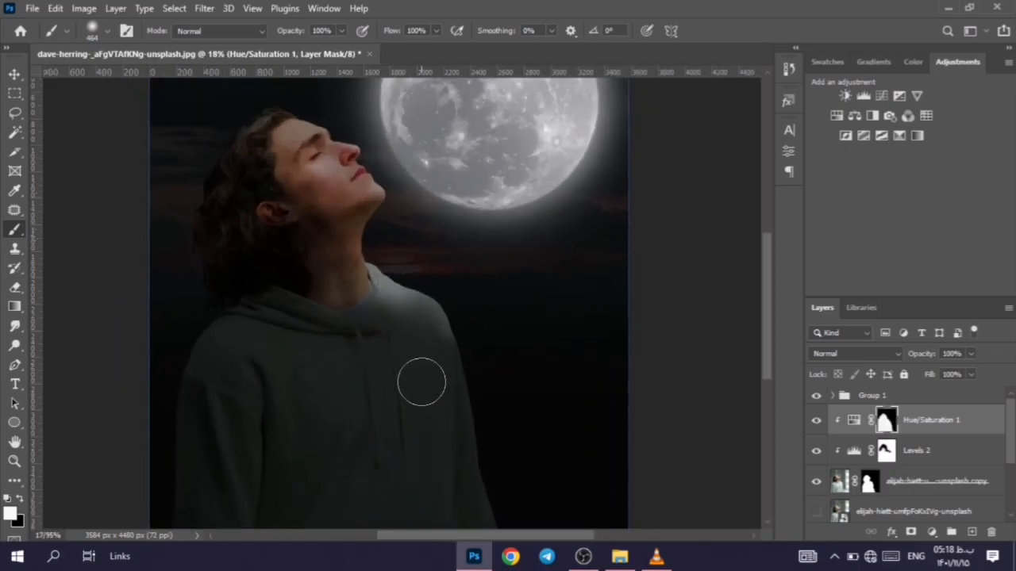
click(107, 30)
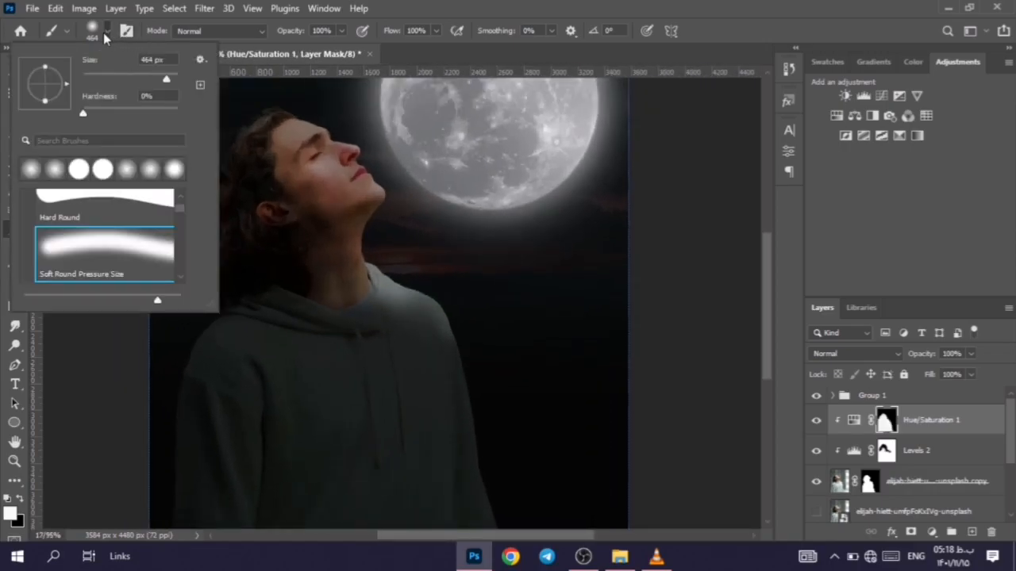
click(106, 36)
click(22, 501)
mouse_move(386, 295)
mouse_down()
mouse_move(423, 291)
mouse_move(471, 351)
mouse_up()
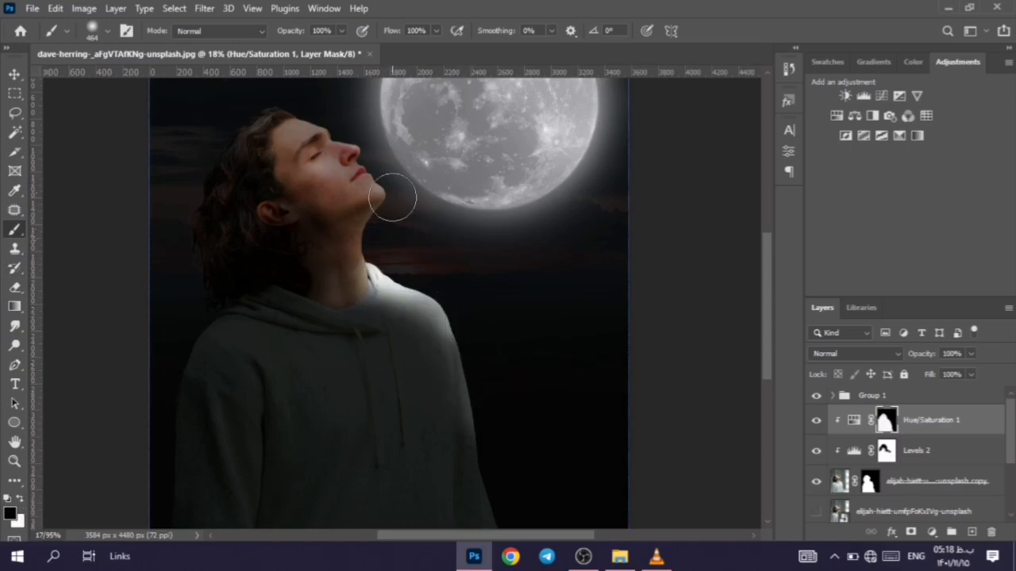
drag(313, 107, 400, 183)
scroll(419, 209, down, 3)
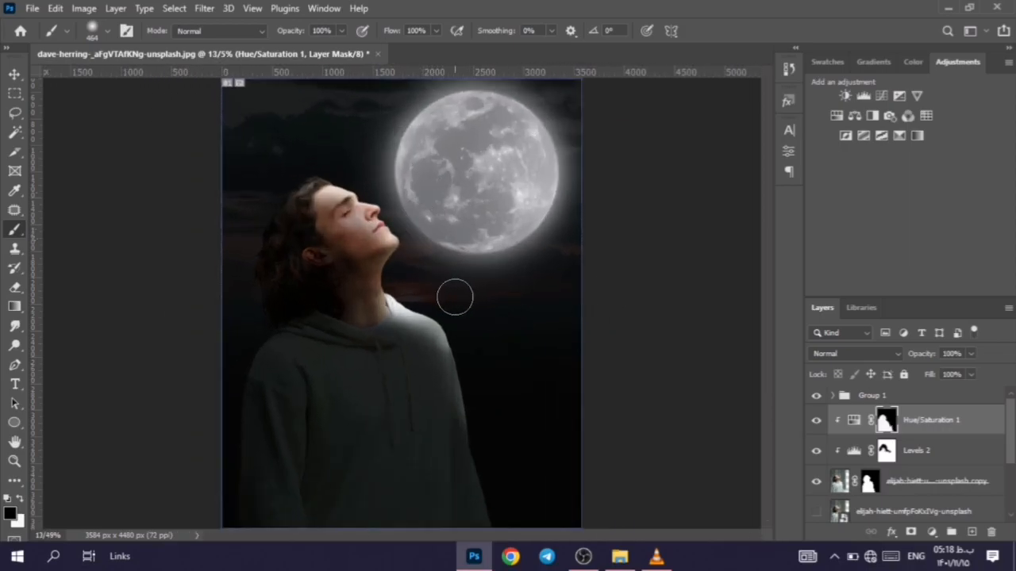
click(21, 502)
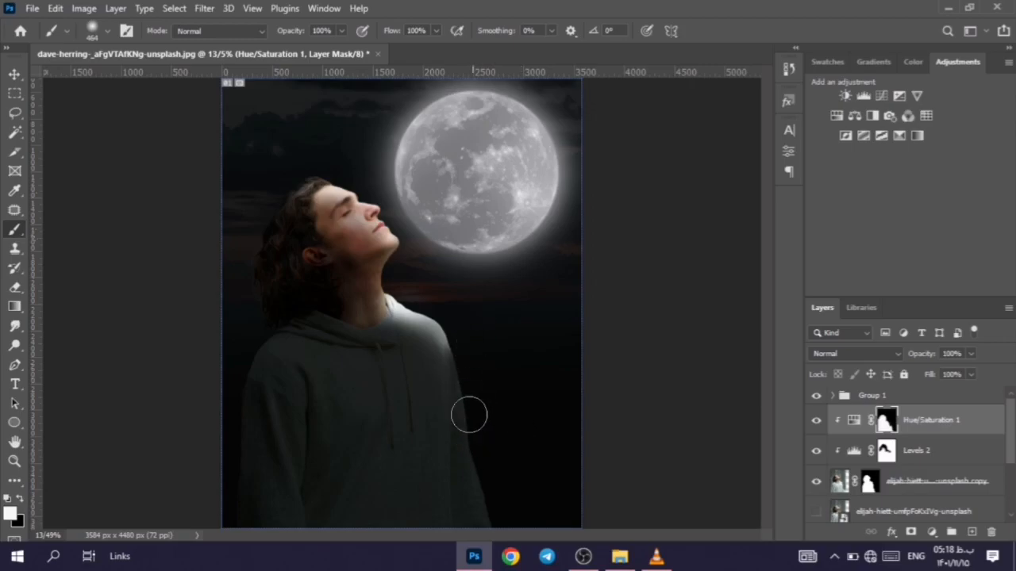
Step: Place the starry Milky Way photo as an embedded layer above Hue/Saturation 1 and scale it to about 129% to cover the canvas
click(32, 8)
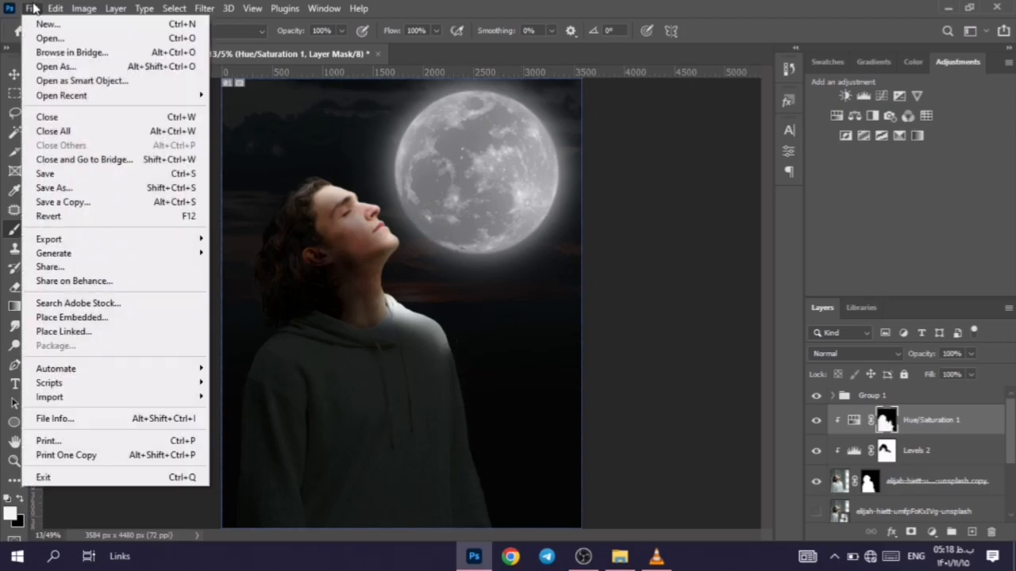
click(72, 316)
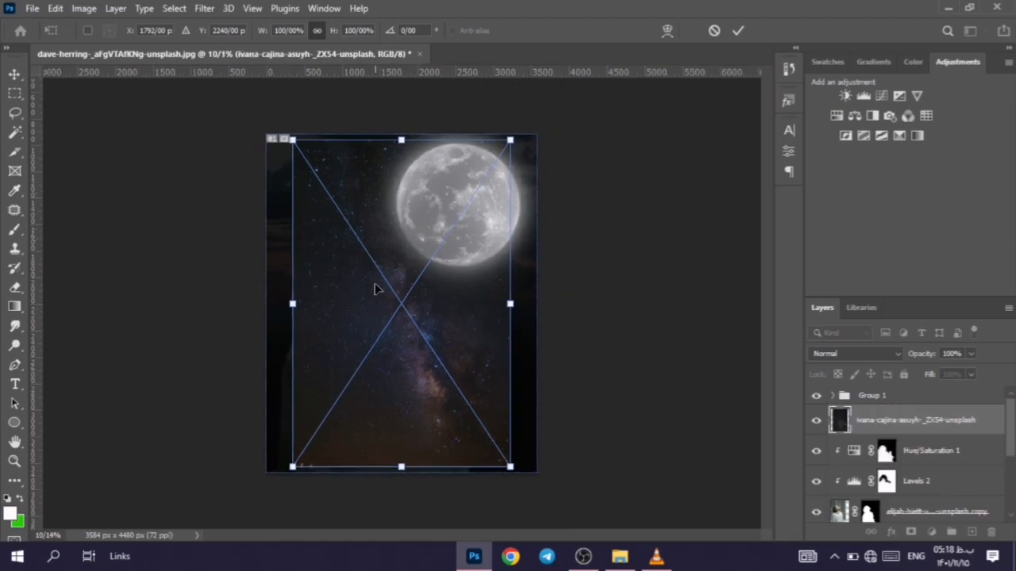
drag(396, 316, 364, 304)
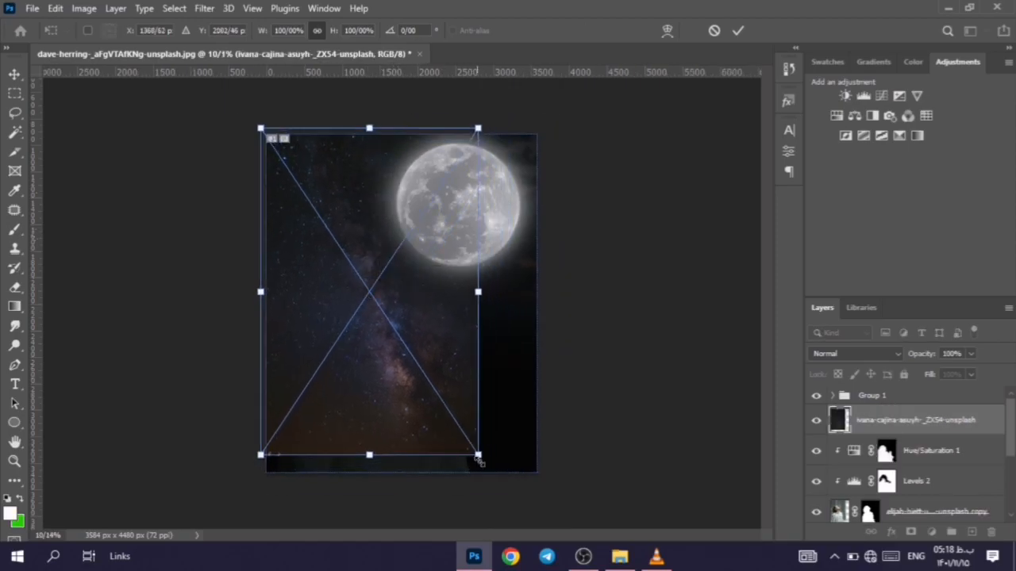
drag(479, 455, 546, 512)
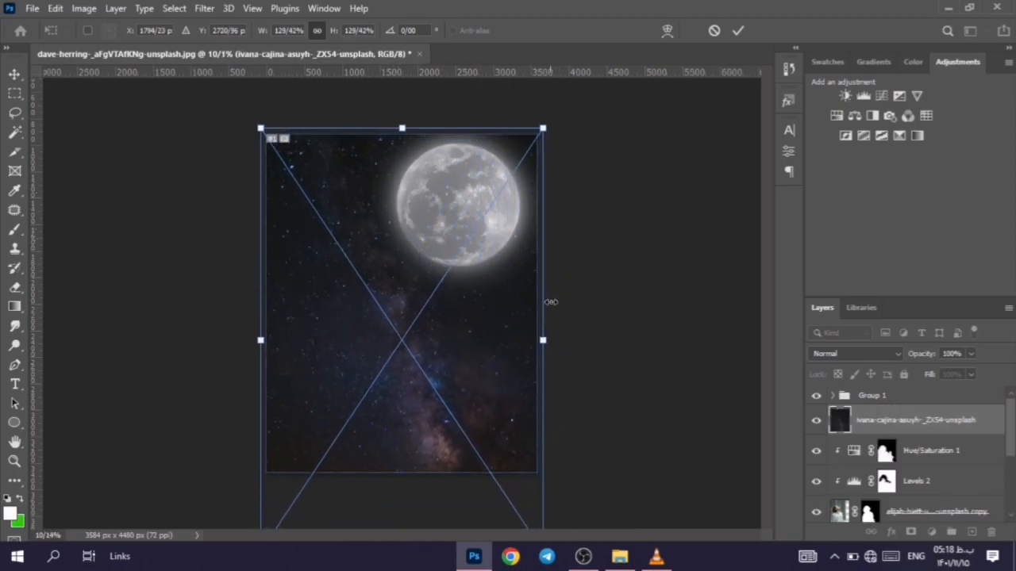
click(737, 33)
key(b)
Step: Set the starry sky layer's opacity to 20% and its blend mode to Screen
drag(900, 356, 873, 352)
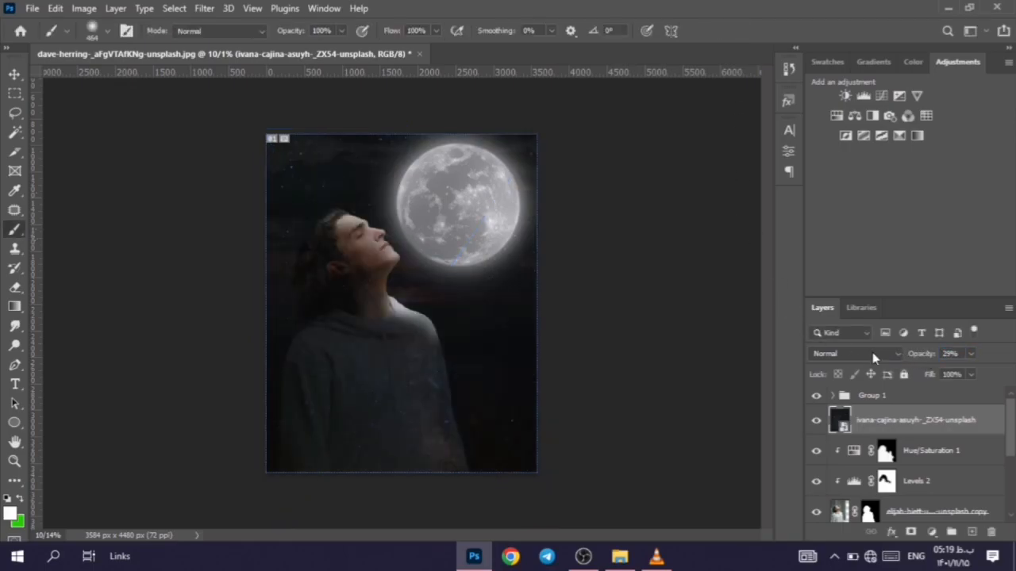
click(865, 354)
click(831, 296)
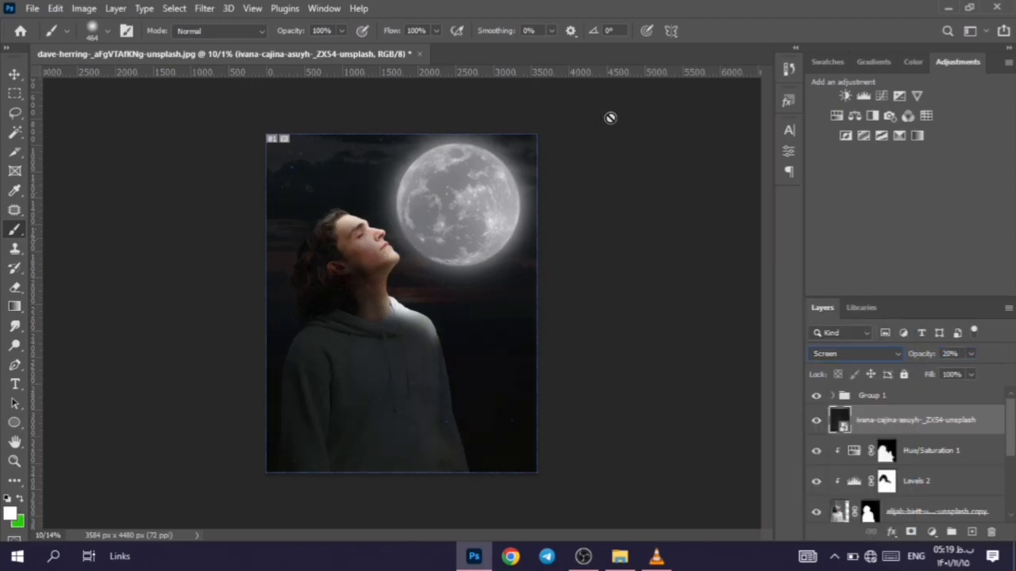
Step: Rasterize the starry sky layer and erase the stars over the man with a soft 500 px eraser at 57% opacity
right_click(895, 426)
click(786, 295)
click(14, 288)
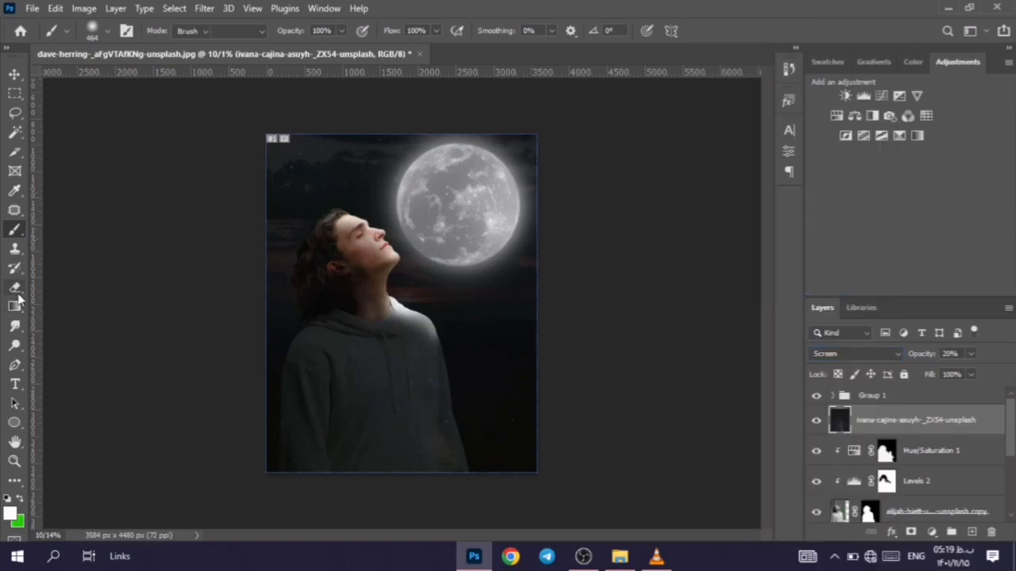
scroll(384, 270, up, 2)
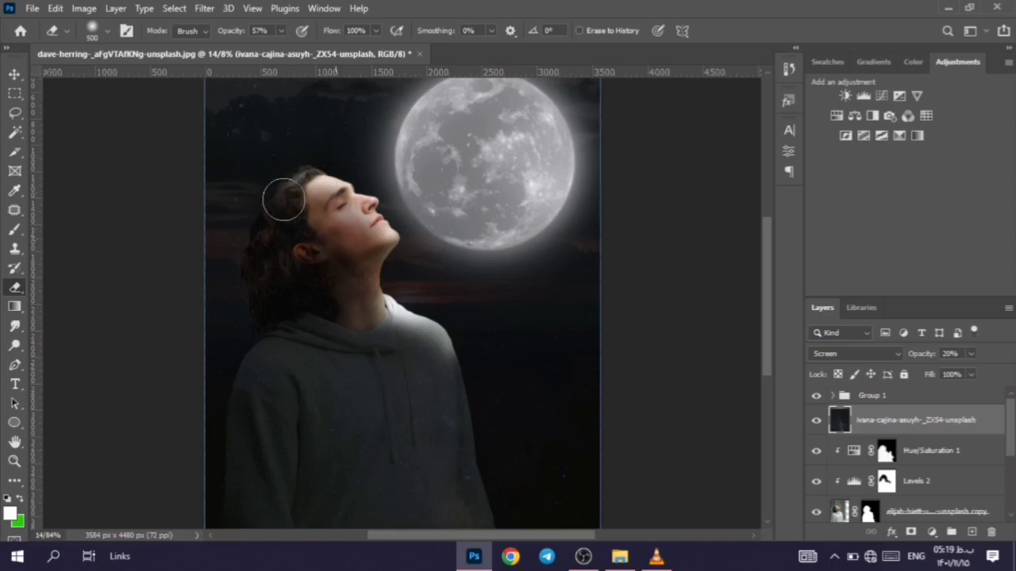
mouse_move(327, 336)
mouse_down()
mouse_move(333, 194)
mouse_move(411, 394)
mouse_move(460, 328)
mouse_move(481, 451)
mouse_move(467, 296)
mouse_move(392, 299)
mouse_up()
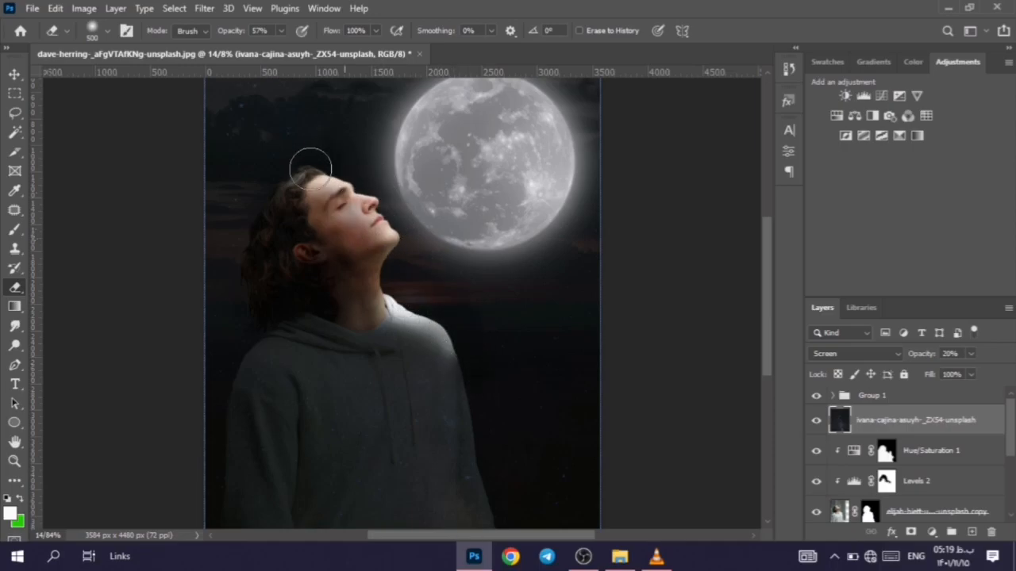
scroll(391, 181, down, 1)
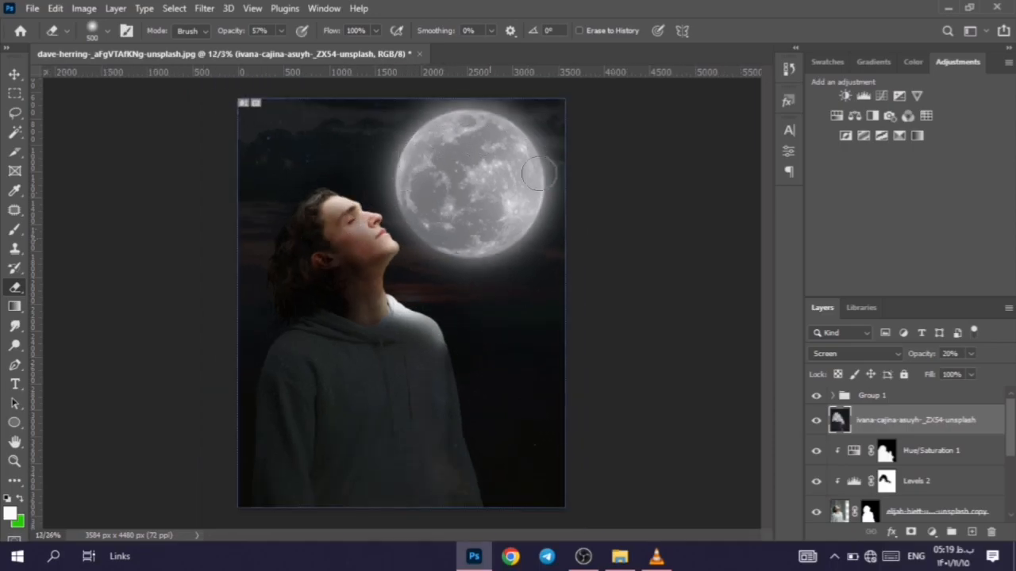